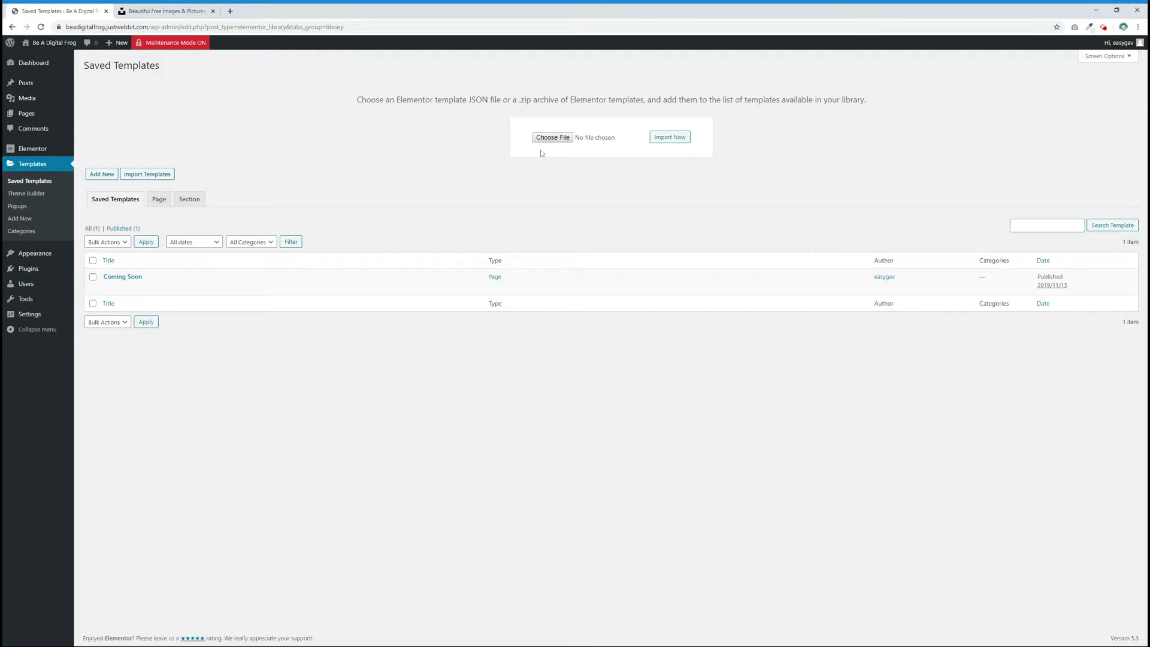
Import the template file Single Page Template.json into the Elementor saved templates
left_click(553, 138)
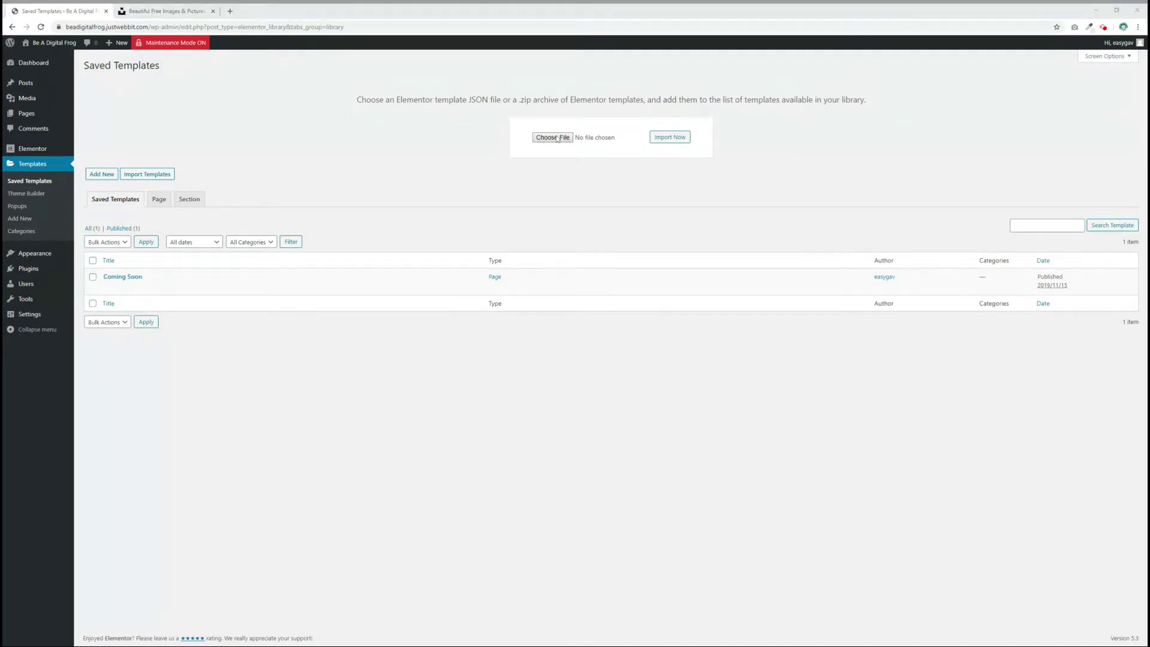
key("Return")
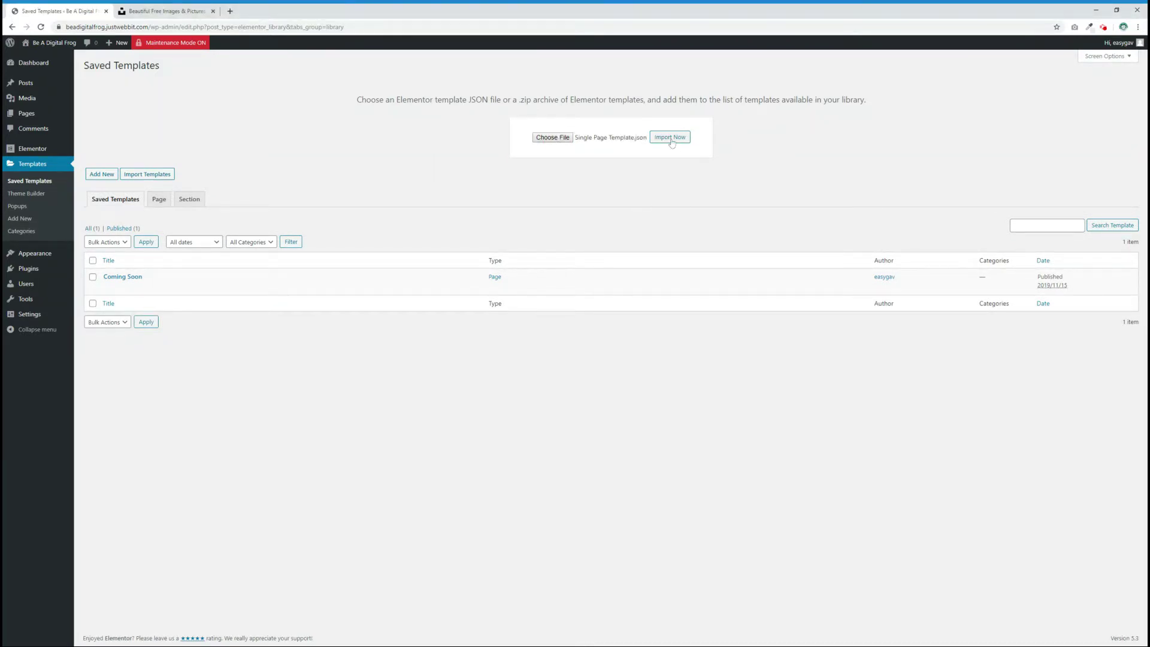
left_click(671, 139)
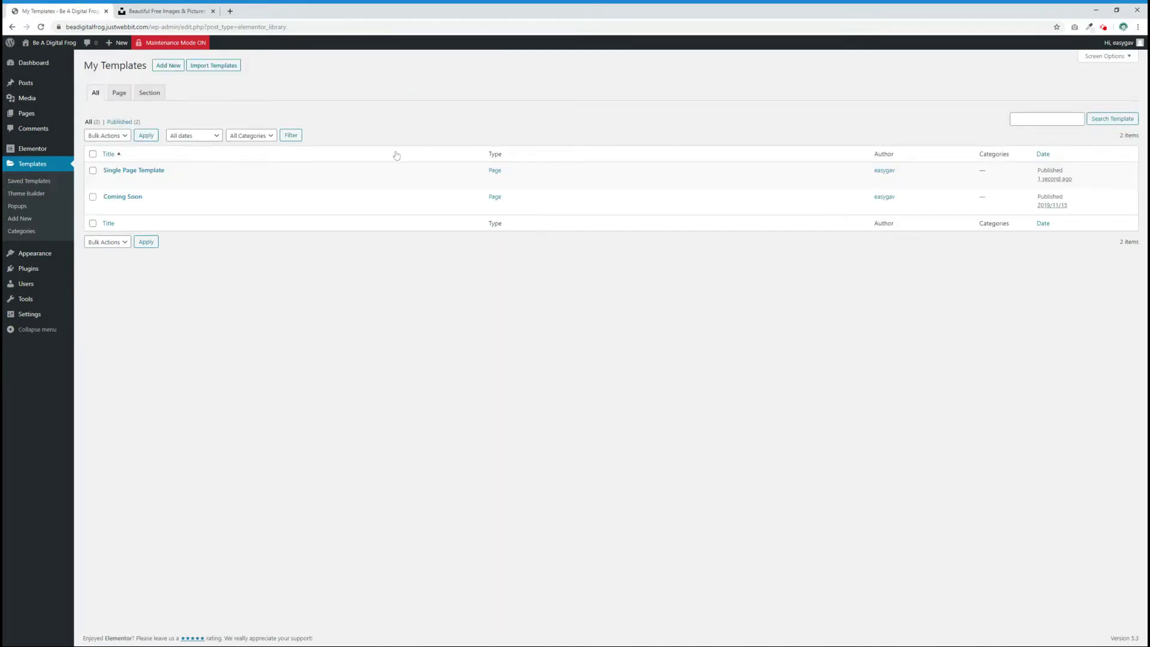
Open Single Page Template for editing, set its template attribute to Elementor Canvas, and update it
left_click(107, 181)
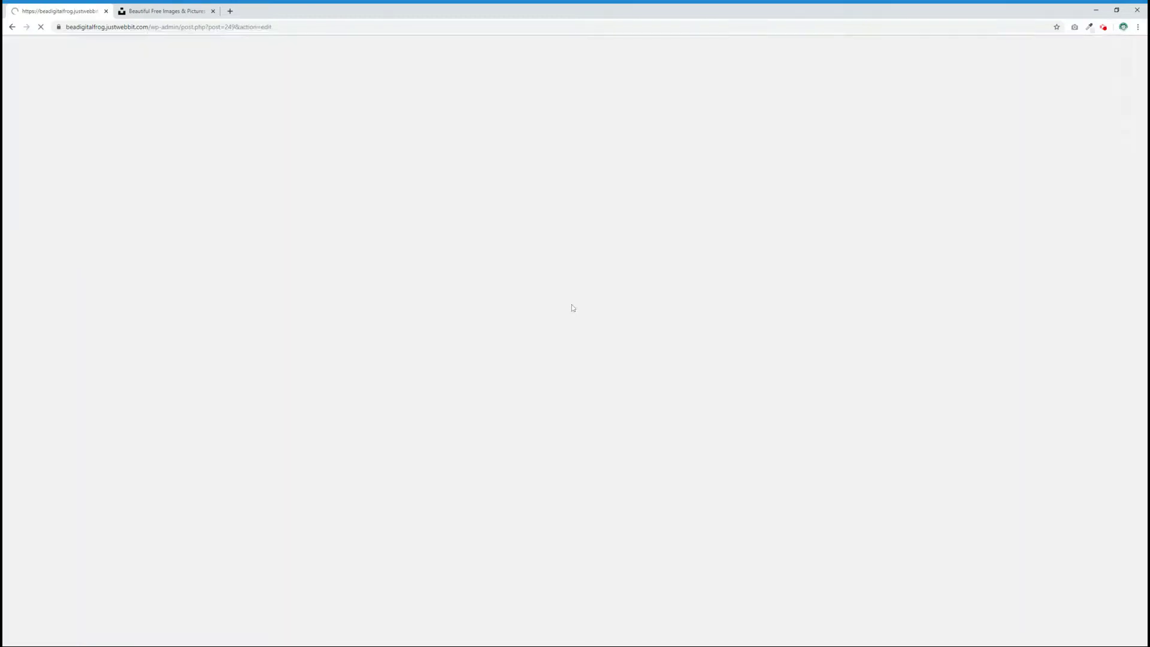
left_click(1068, 322)
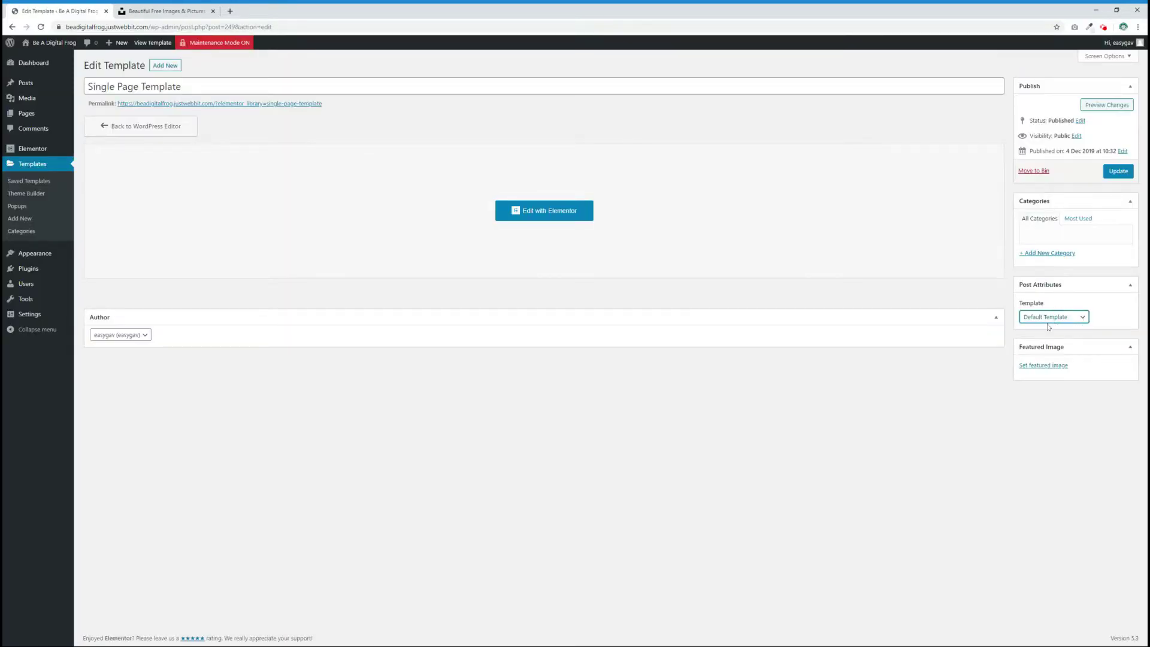
left_click(1117, 172)
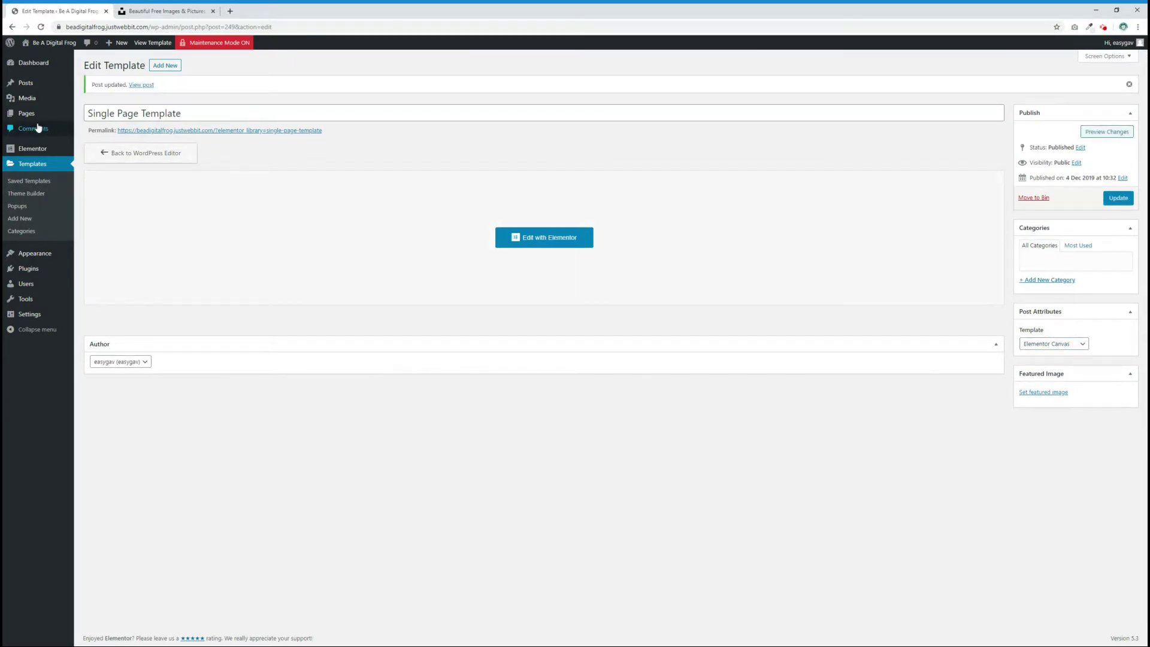
Open the Home page from the site's pages, set its template to Elementor Canvas, and update the page
mouse_move(28, 118)
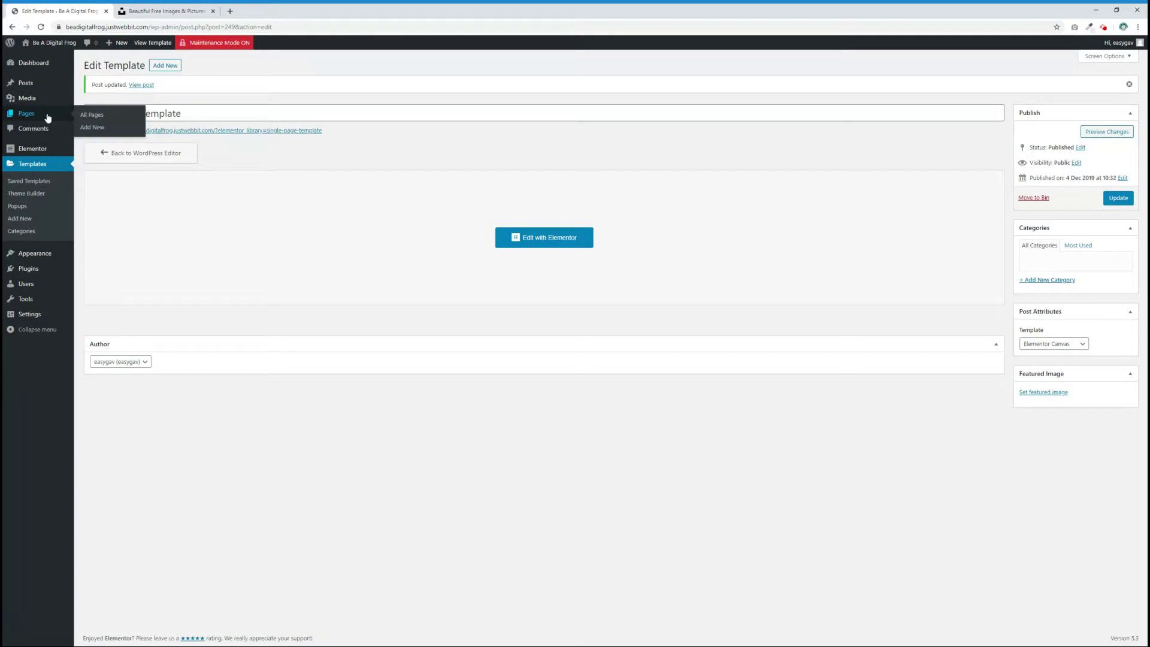
left_click(82, 117)
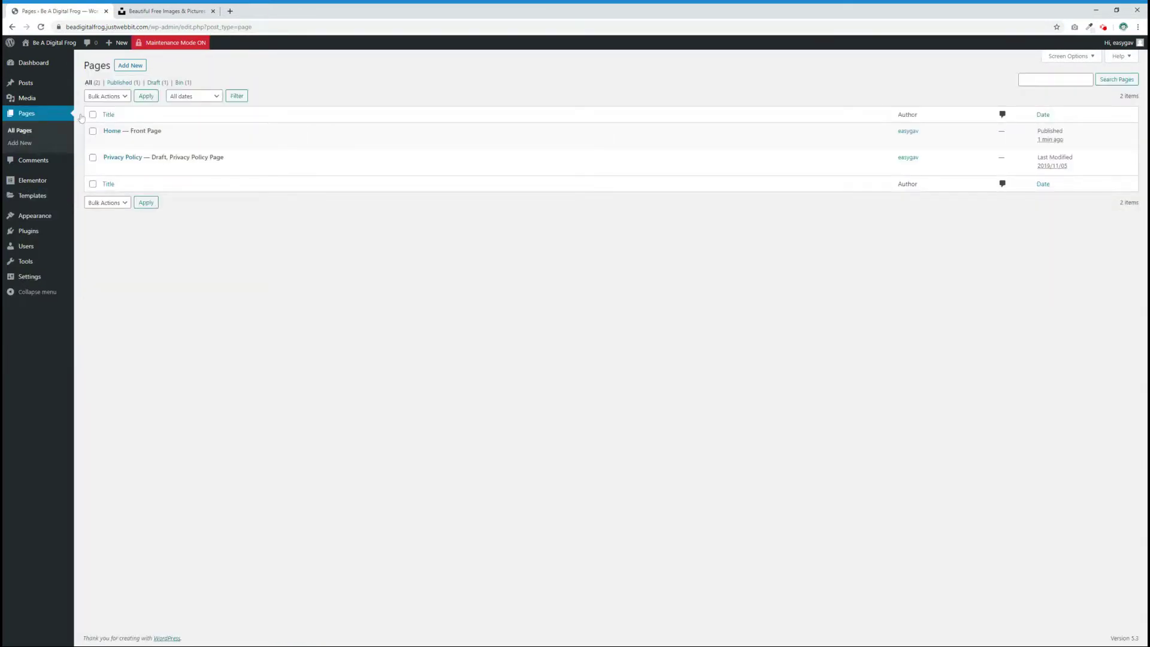
left_click(108, 142)
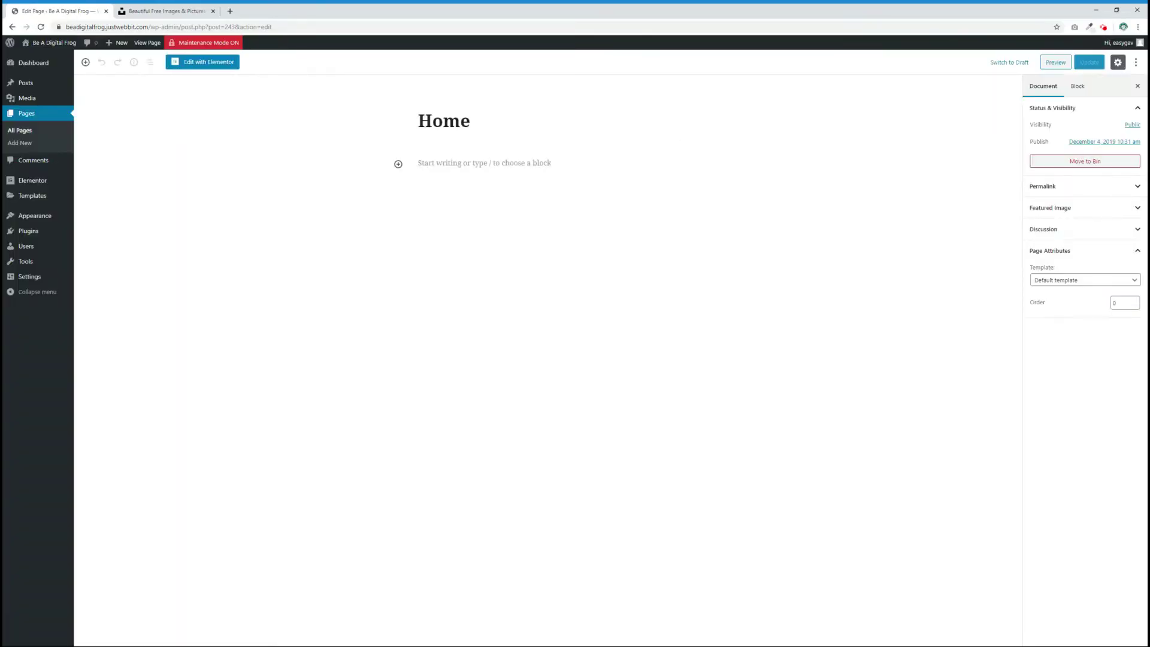
left_click(1092, 282)
left_click(1070, 290)
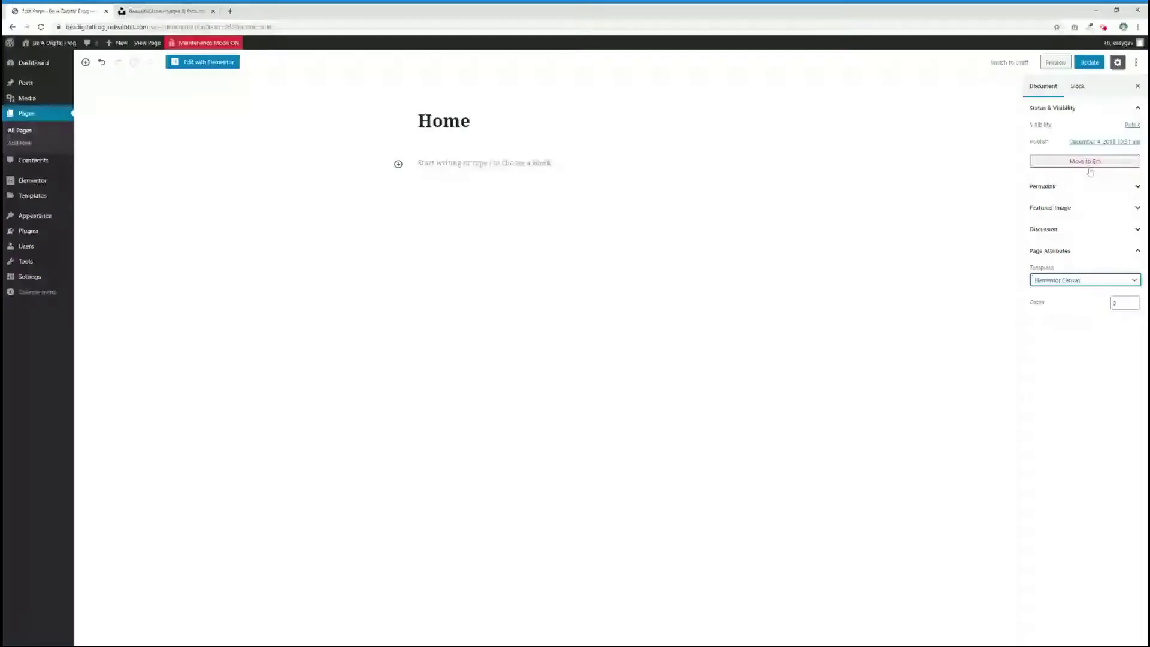
left_click(1090, 63)
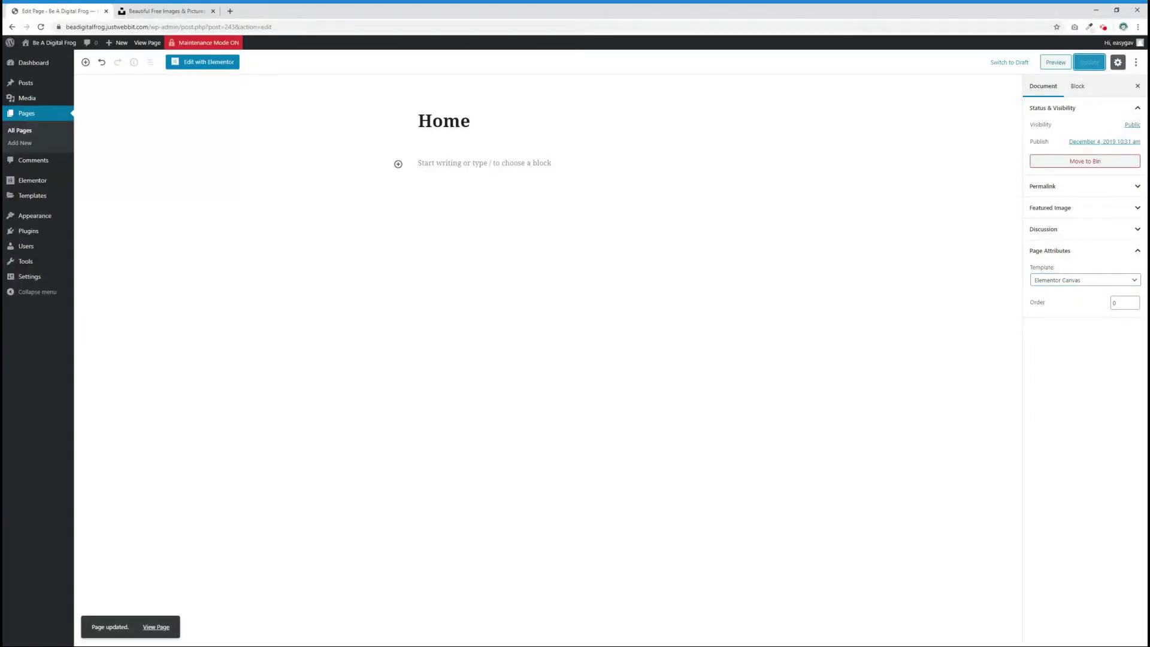
Edit the Home page with Elementor and insert the saved Single Page Template, importing its document settings as well
left_click(200, 63)
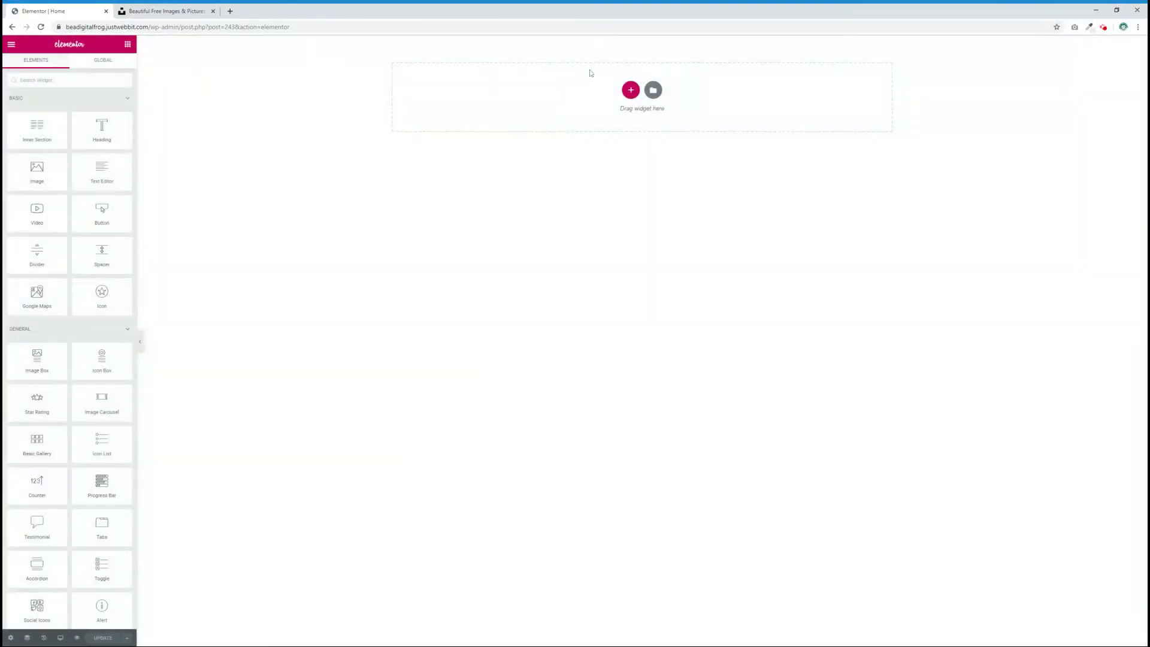
left_click(653, 90)
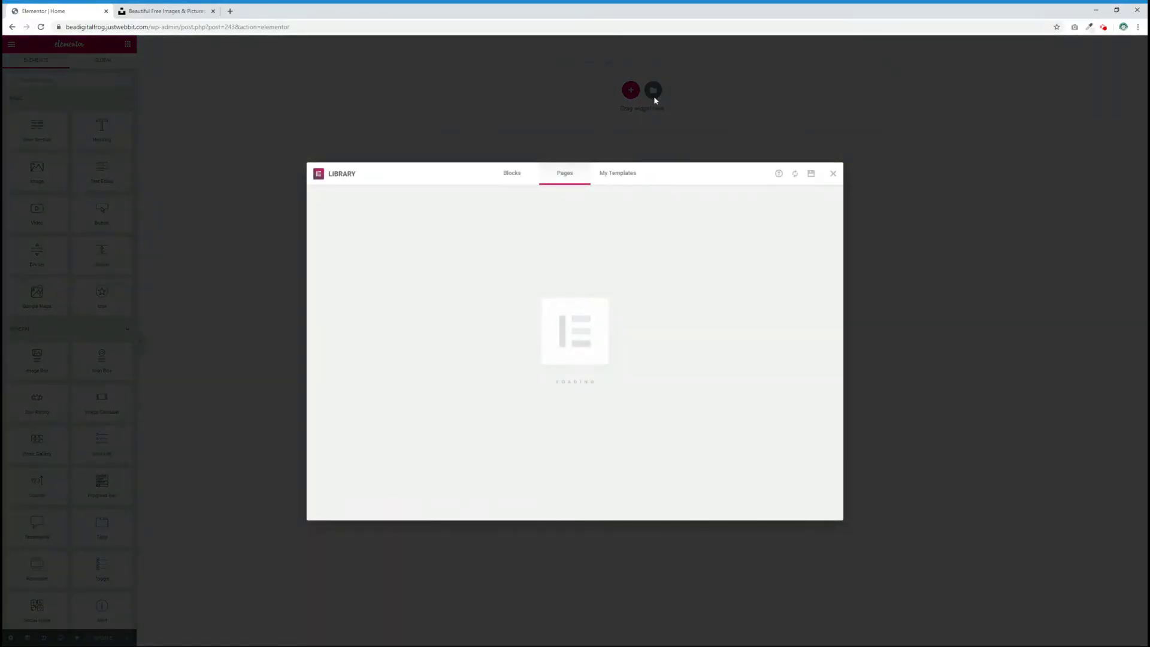
left_click(514, 175)
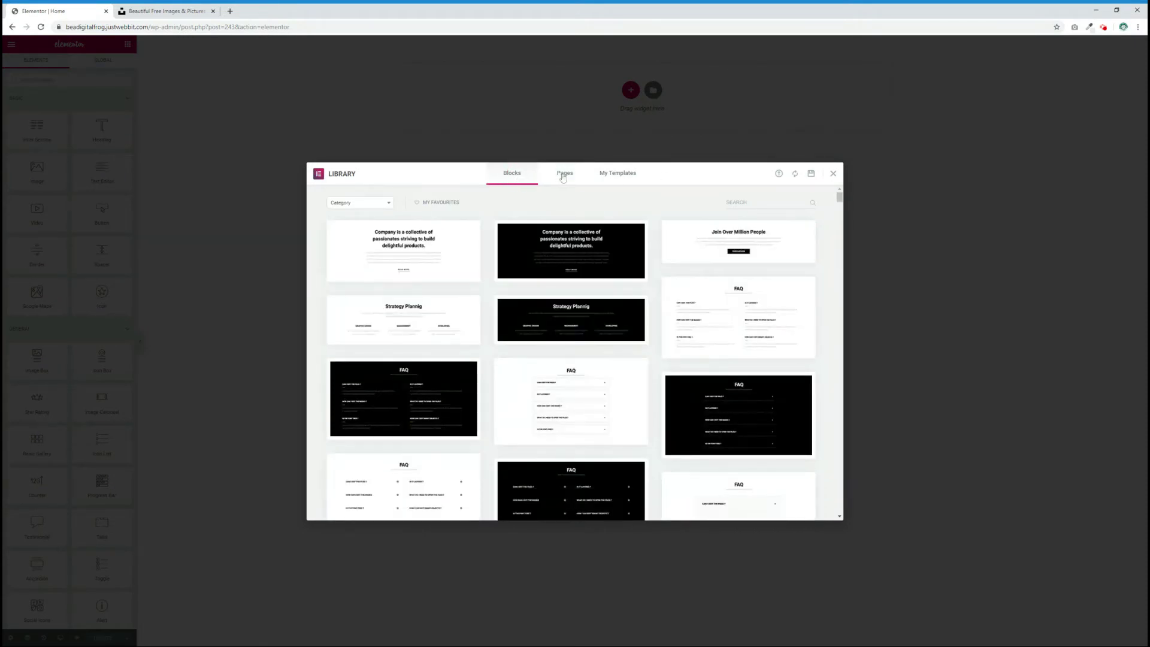
left_click(563, 177)
left_click(617, 178)
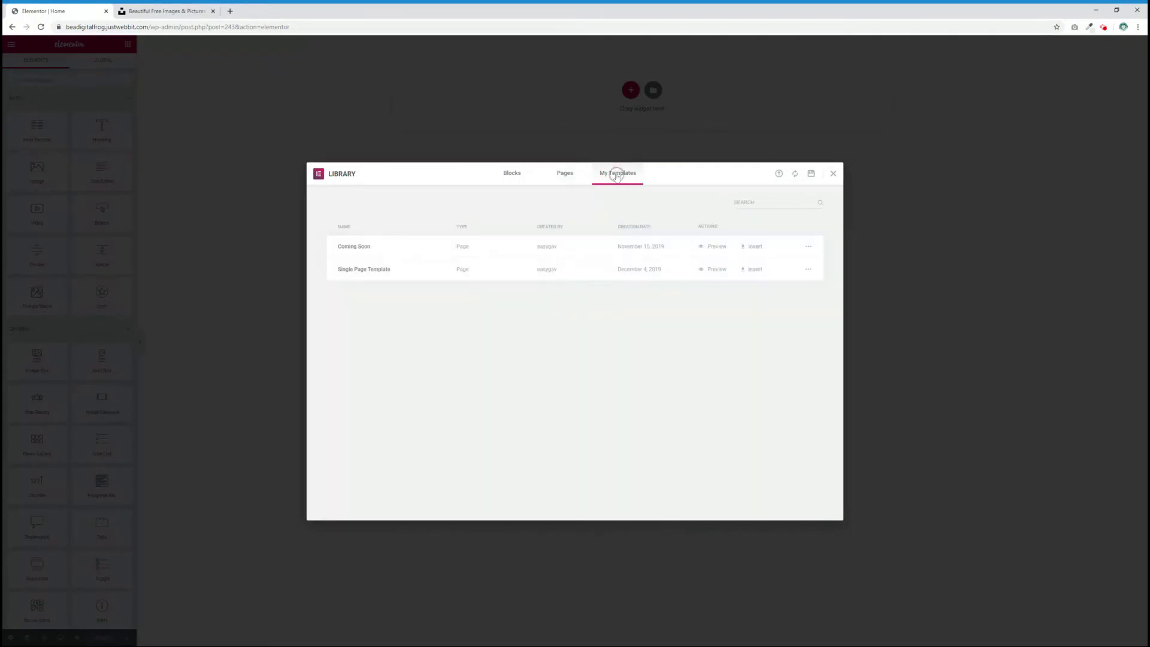
left_click(754, 269)
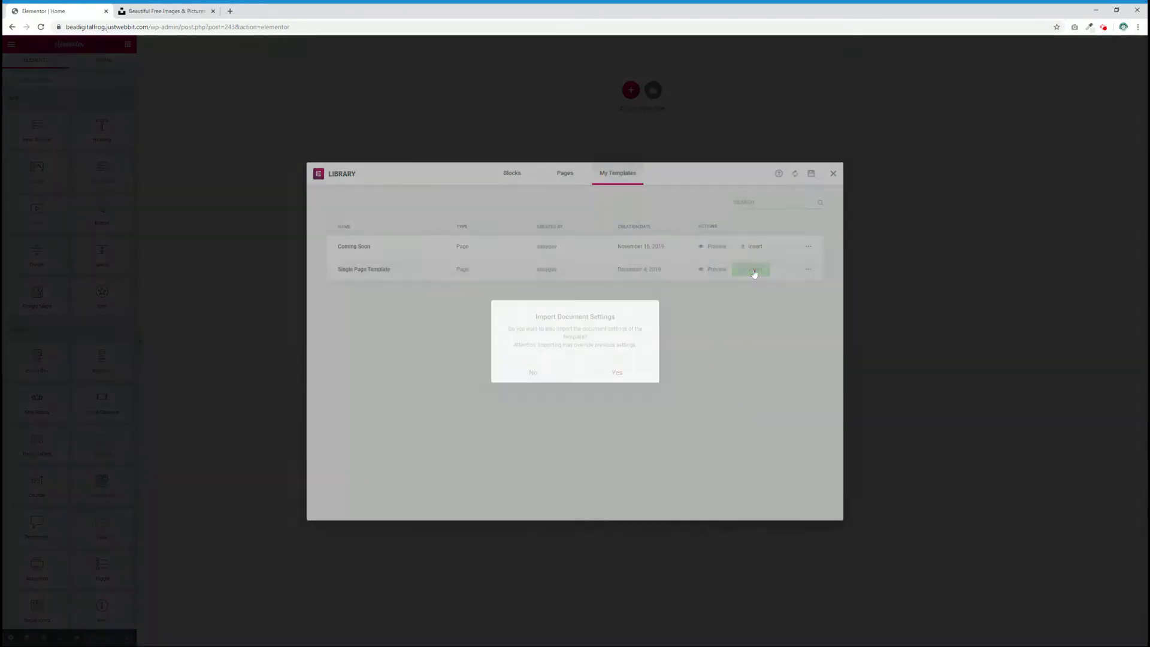
left_click(616, 373)
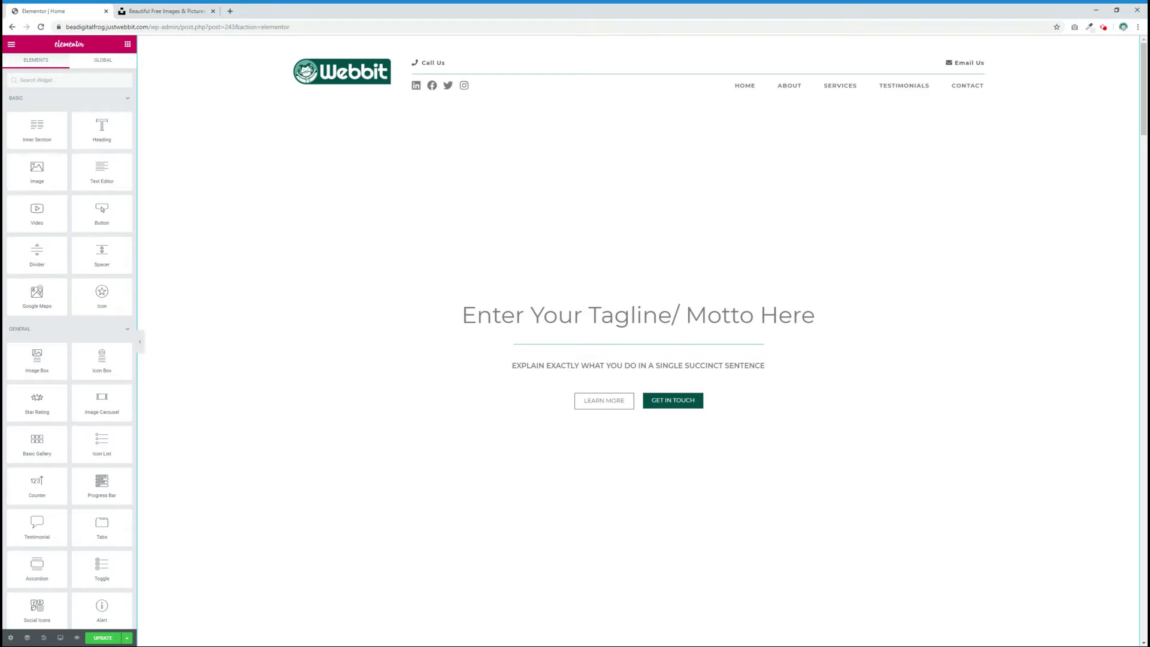
Examine the inserted layout at full width from the header to the Welcome section, and bring the editing panel back
left_click(140, 342)
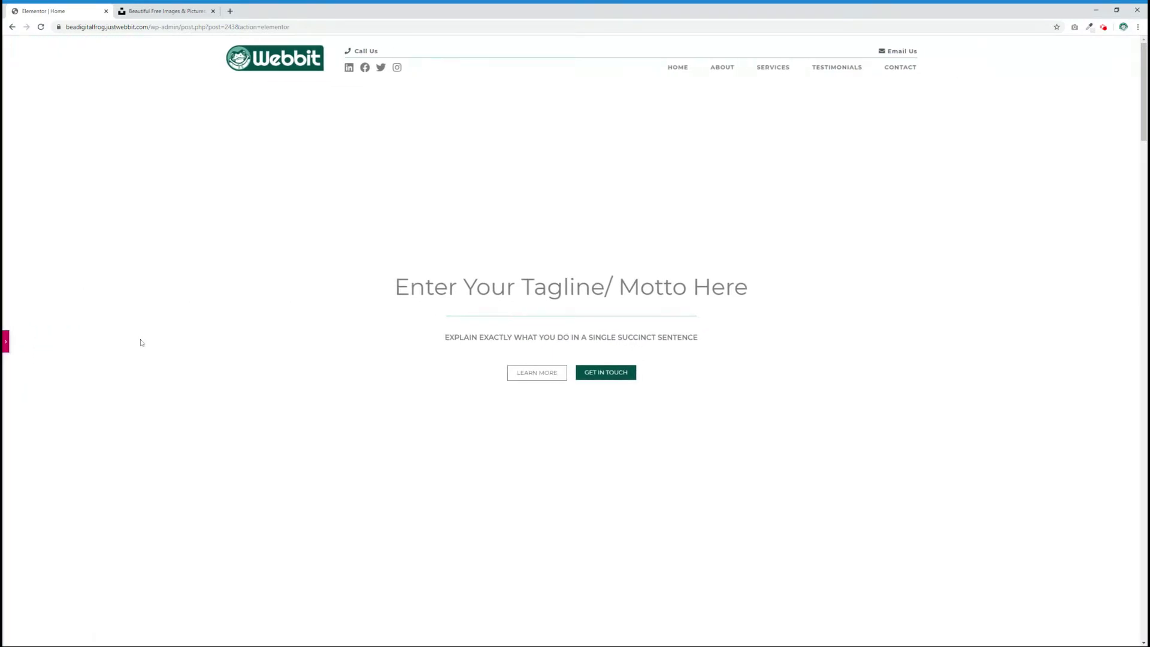
scroll(306, 339, "down", 8)
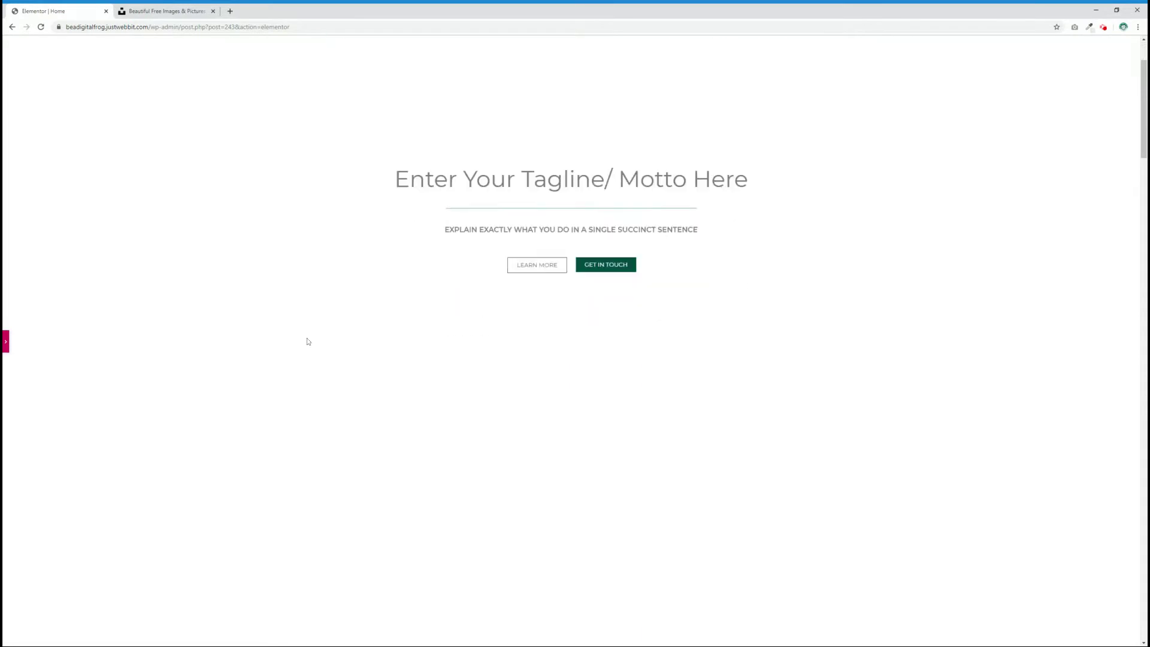
scroll(325, 326, "down", 4)
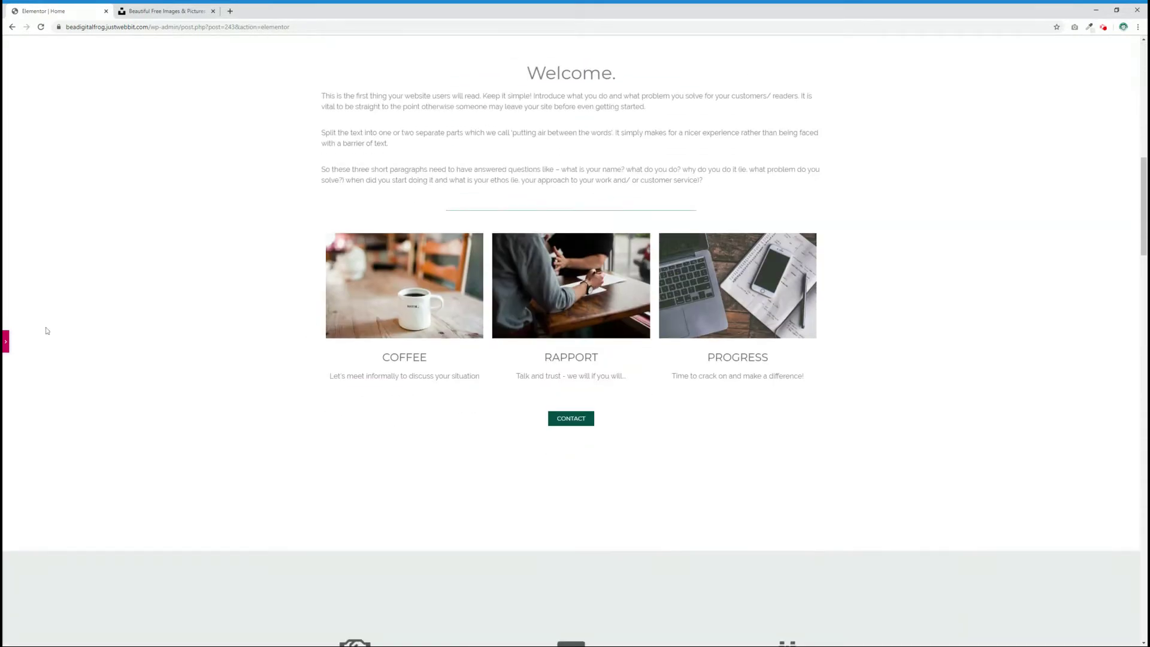
left_click(6, 342)
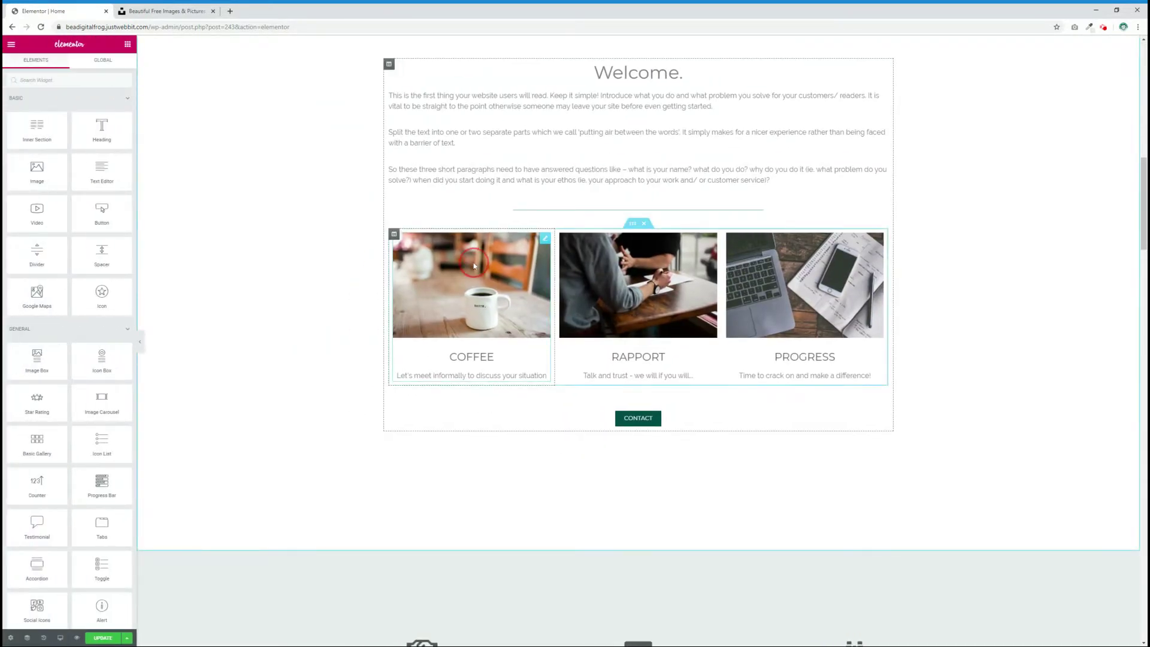
Select the COFFEE image box in the Welcome section, view its image choices, and close the media library
left_click(474, 262)
left_click(62, 129)
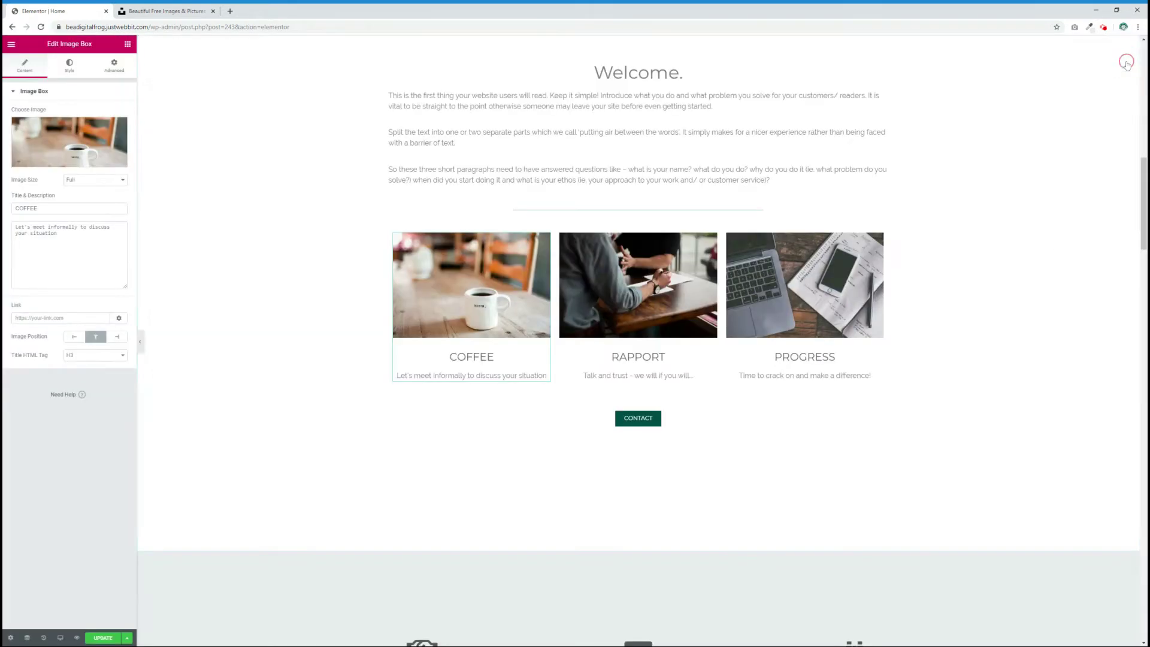
left_click(1123, 60)
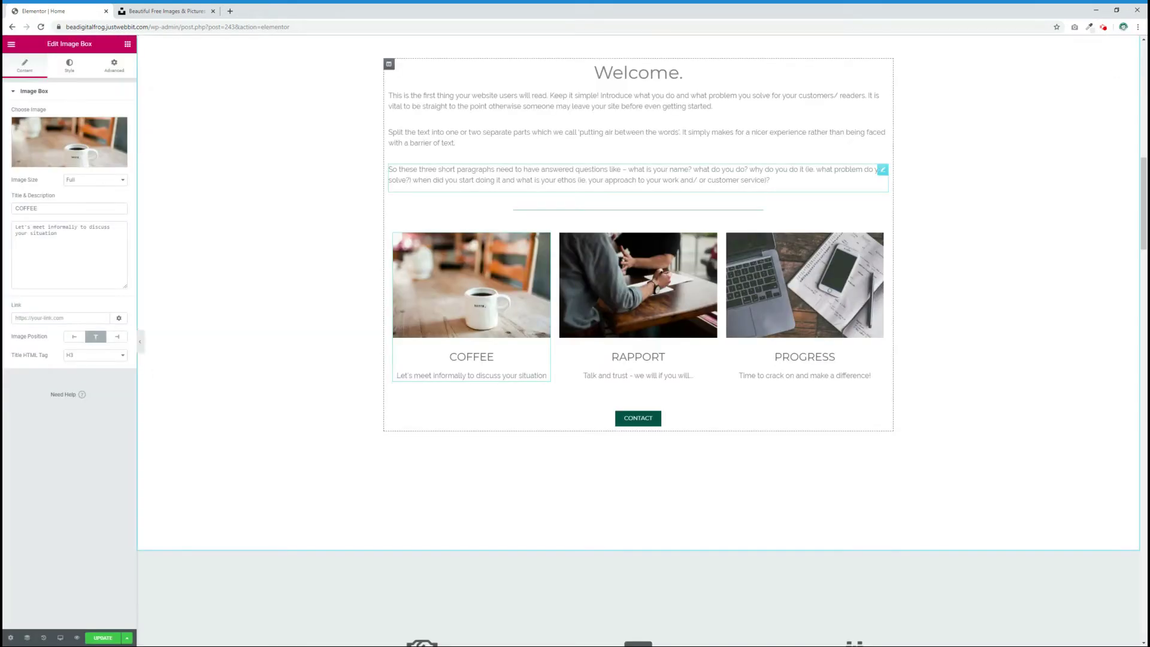
Switch to Unsplash, search for "coffee", and browse the photos for the white mug on a table
left_click(150, 11)
left_click(70, 29)
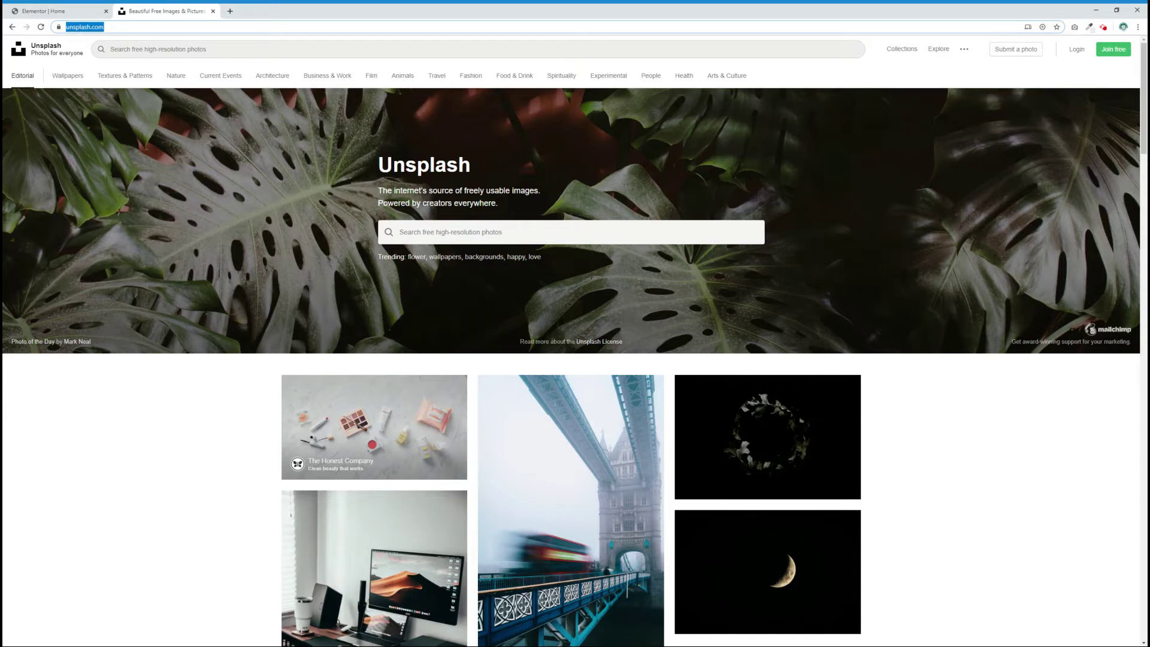
left_click(441, 232)
type("coffee")
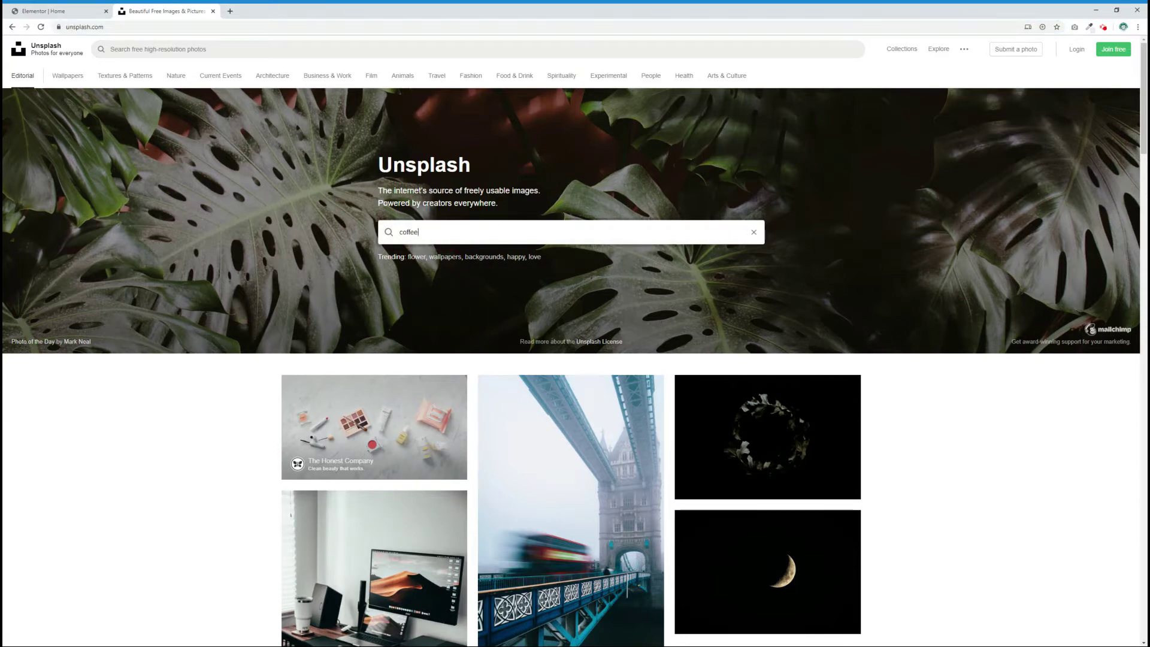
key("Return")
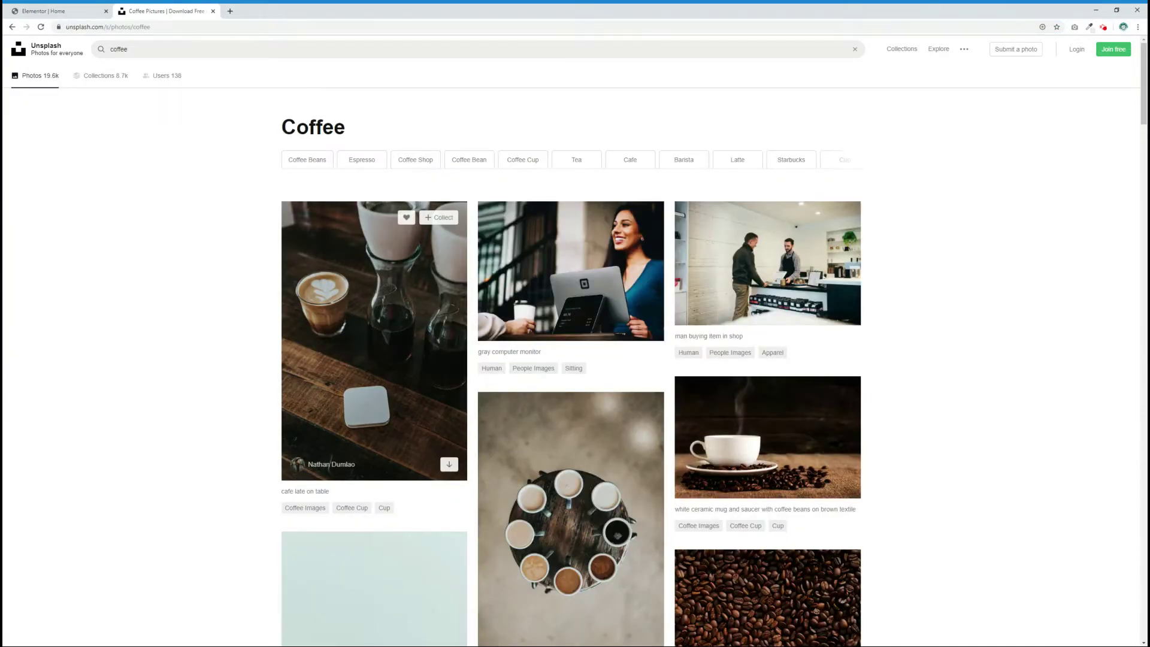
scroll(645, 325, "down", 19)
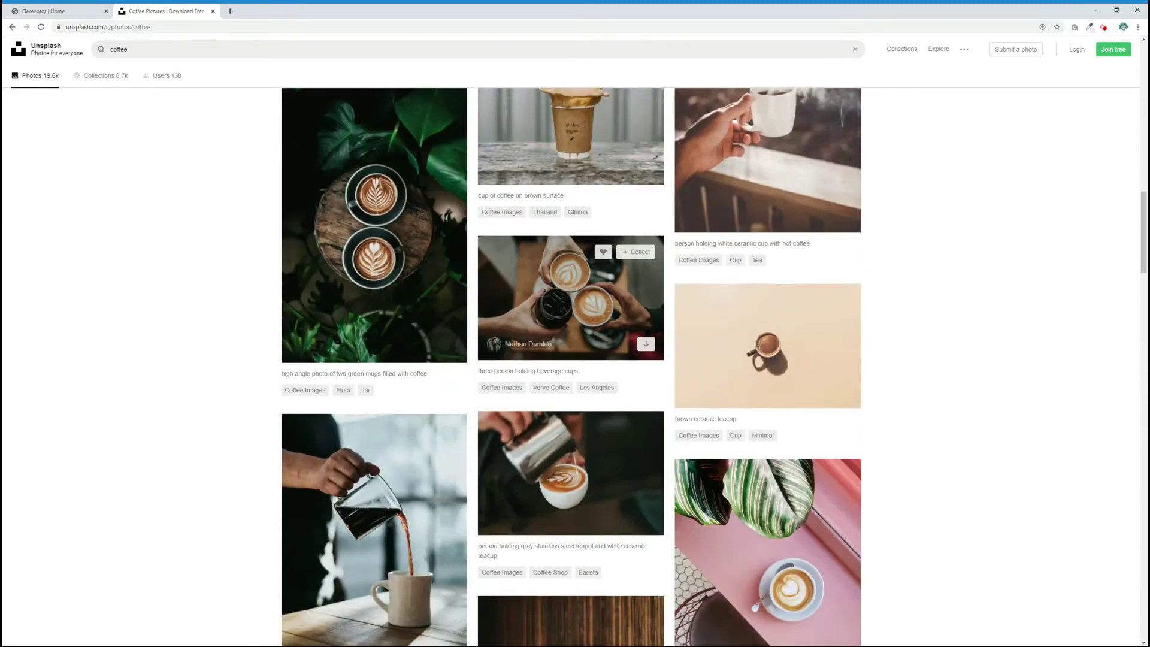
scroll(644, 326, "down", 14)
scroll(624, 332, "up", 3)
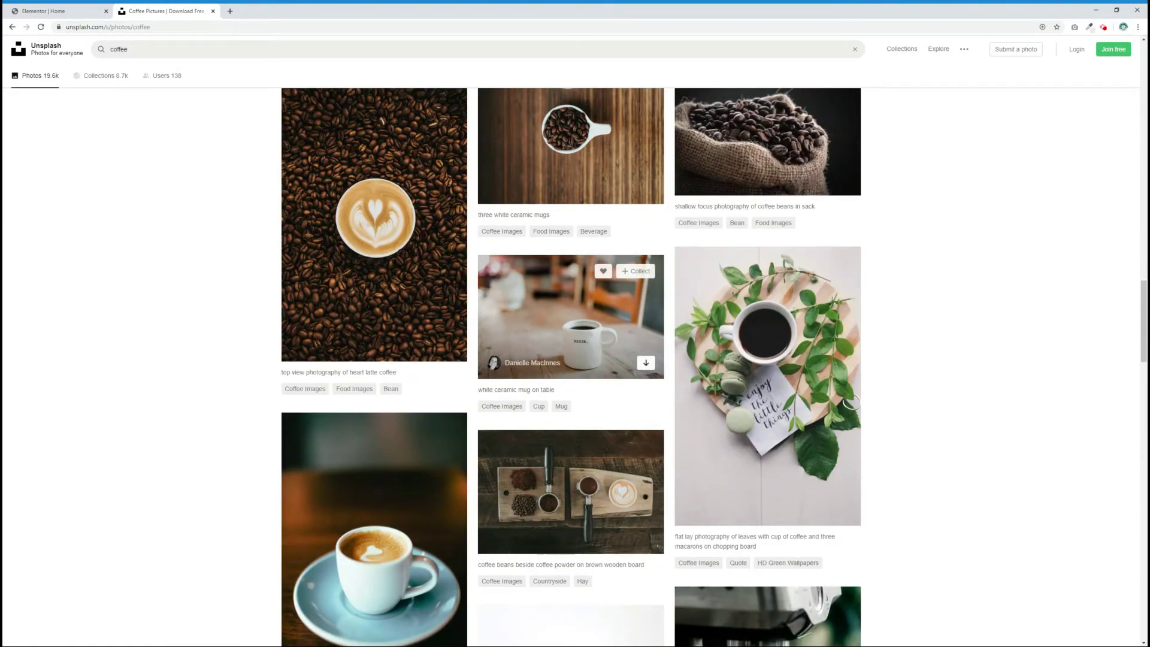
Search Unsplash for "business meeting" and browse the photos for the two people writing at a brown wooden table
left_click(98, 49)
type("busi")
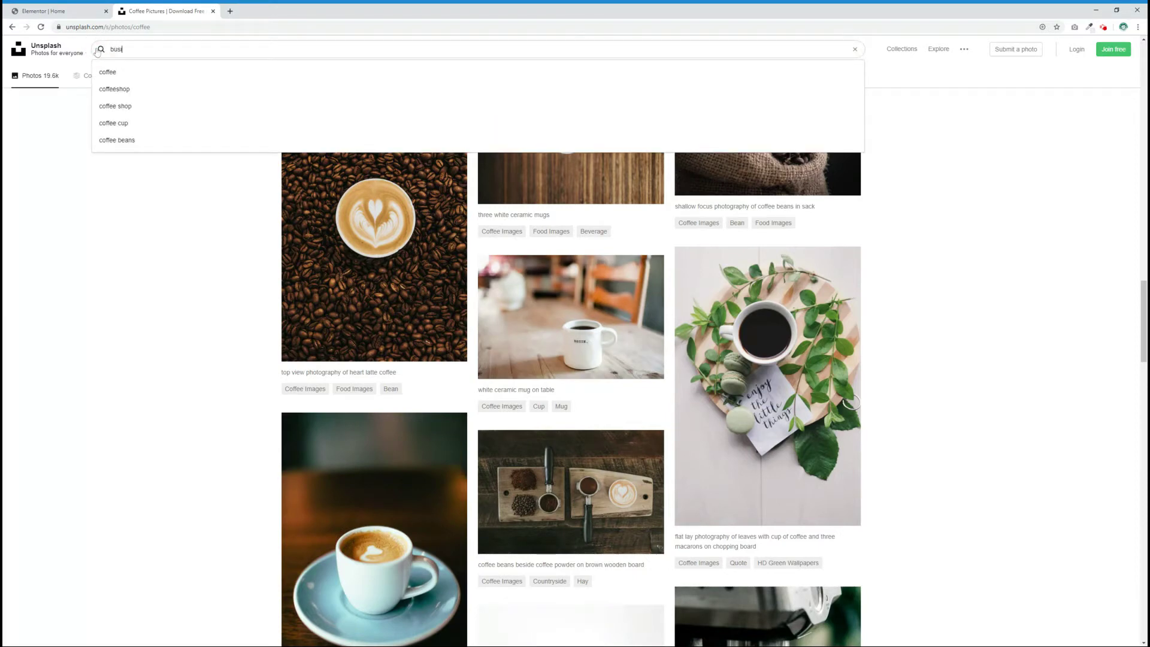
type("ness meeting")
key("Return")
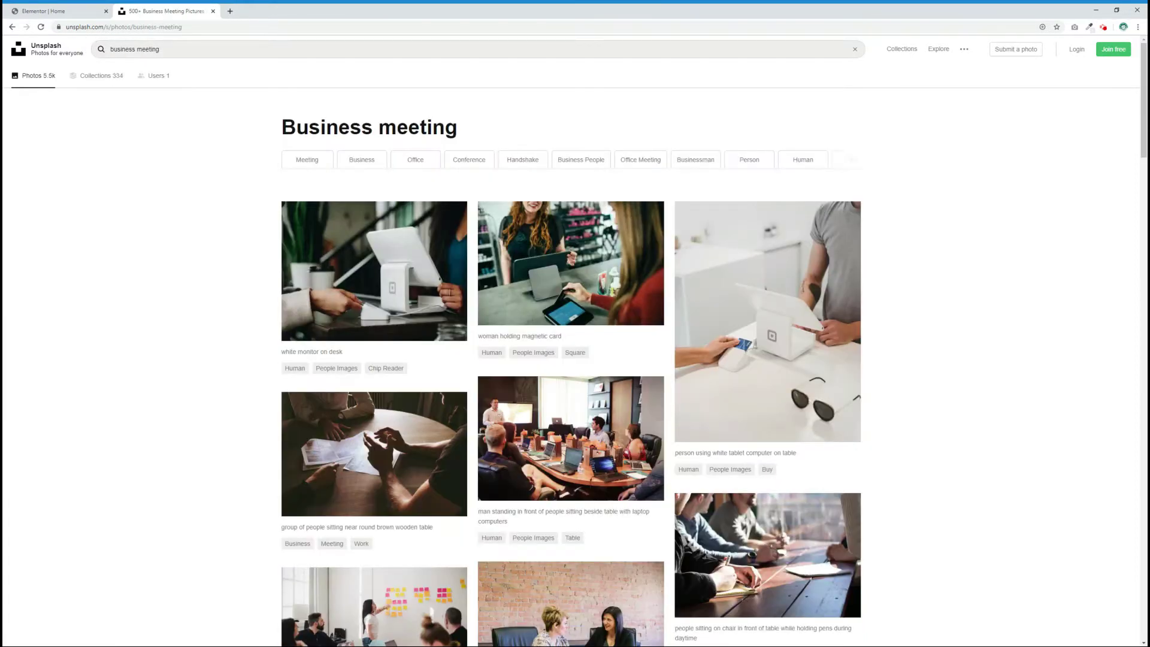
scroll(488, 288, "down", 10)
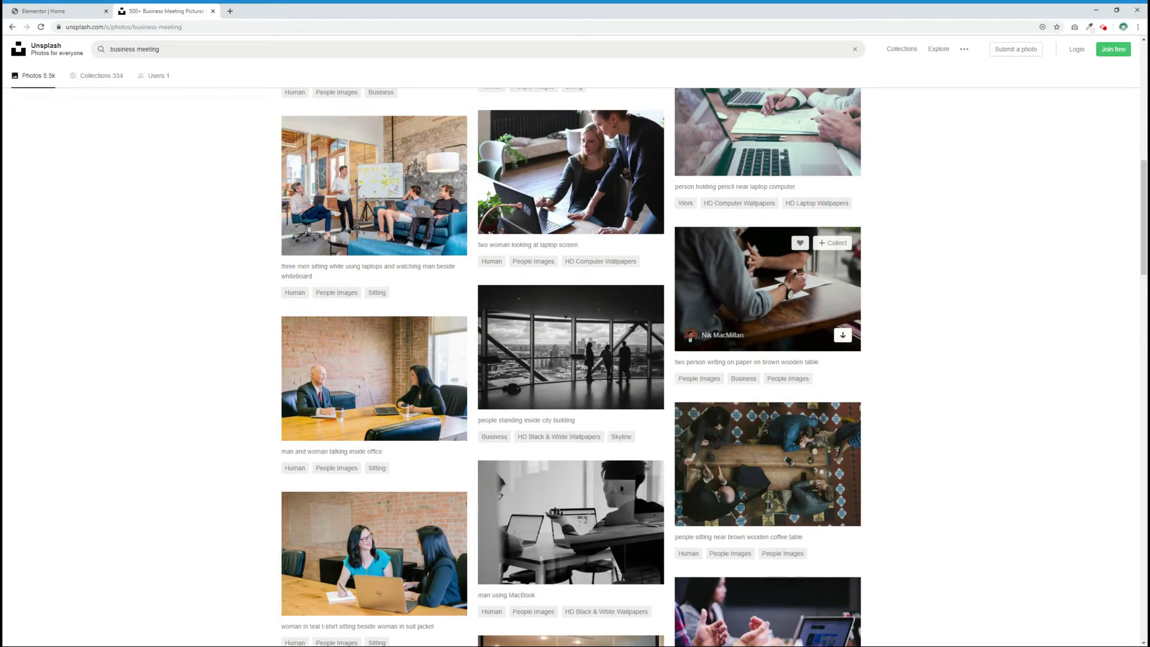
scroll(841, 316, "up", 8)
Search Unsplash for "wood background laptop" and browse the photos for the laptop and phone on a wooden desk
left_click(153, 48)
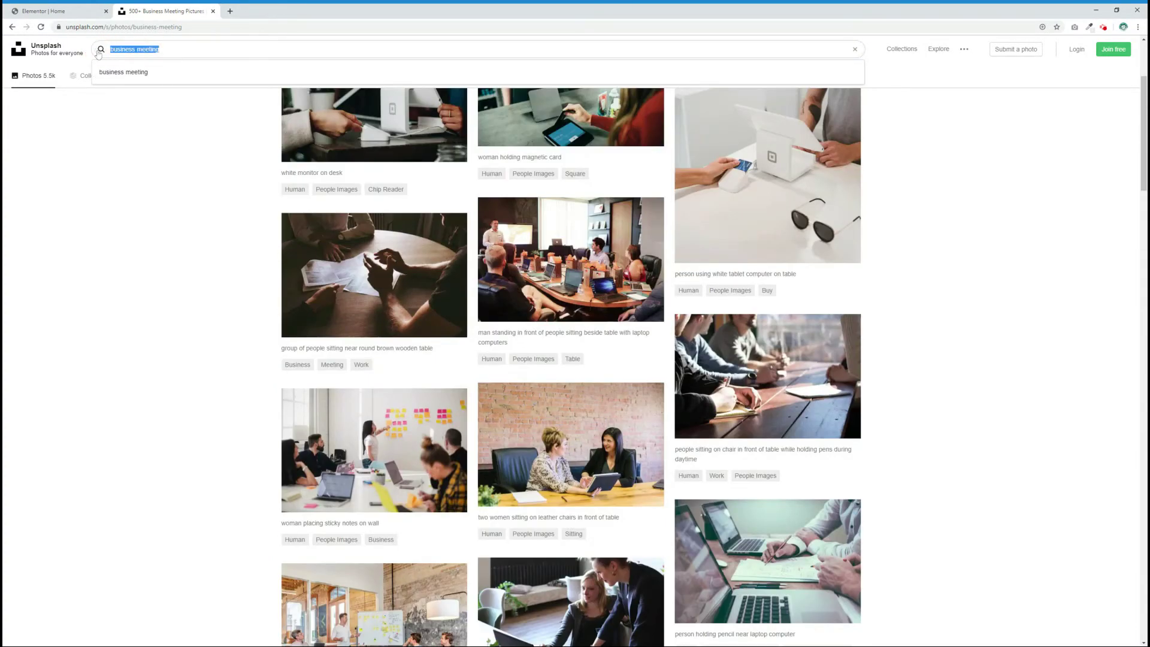
type("wood background laptop")
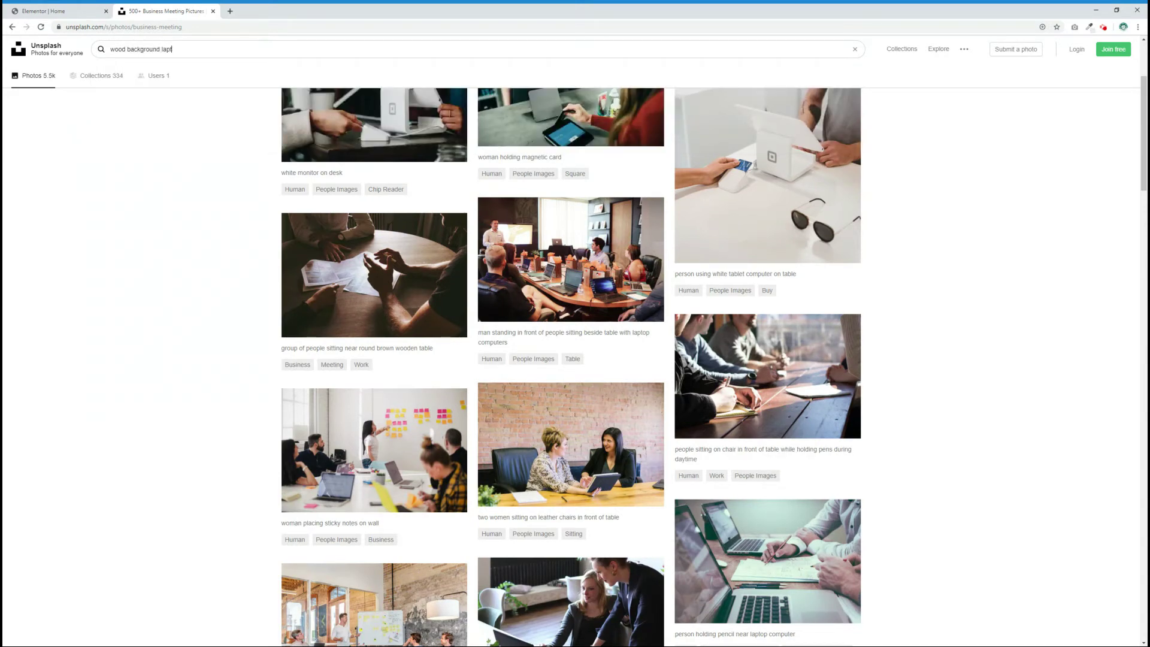
key("Return")
scroll(420, 296, "down", 8)
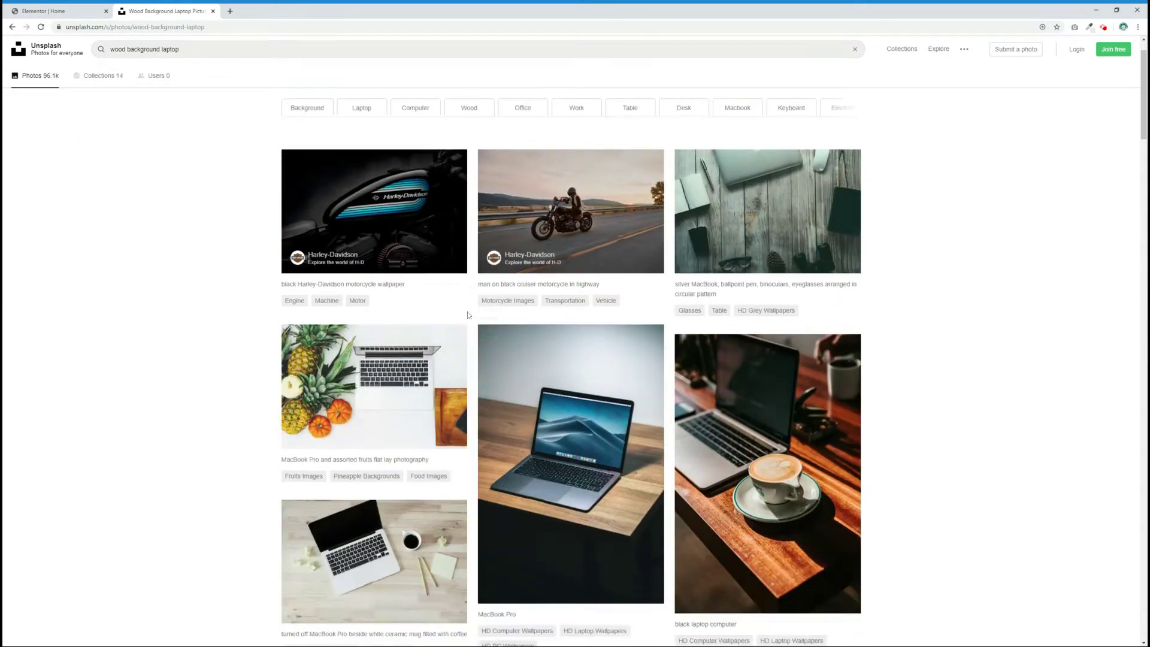
scroll(376, 251, "down", 12)
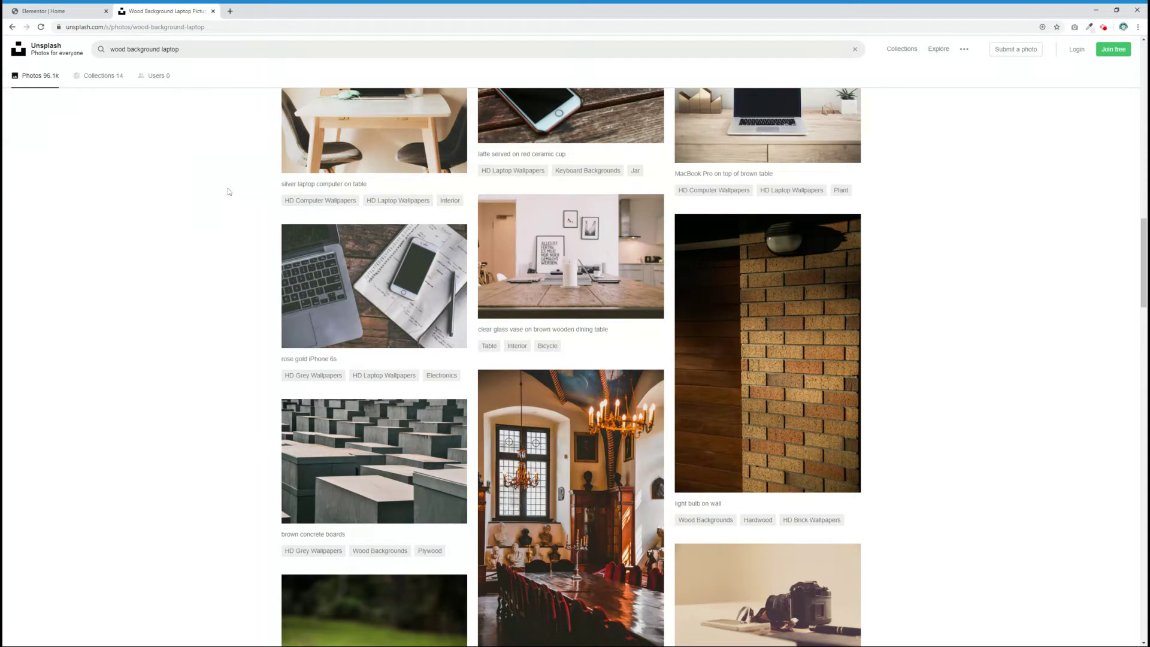
Search Unsplash for "surfer sky" and download the aerial photo captioned "time lapse photography of boat in water with big waves"
left_click_drag(1143, 234, 1143, 59)
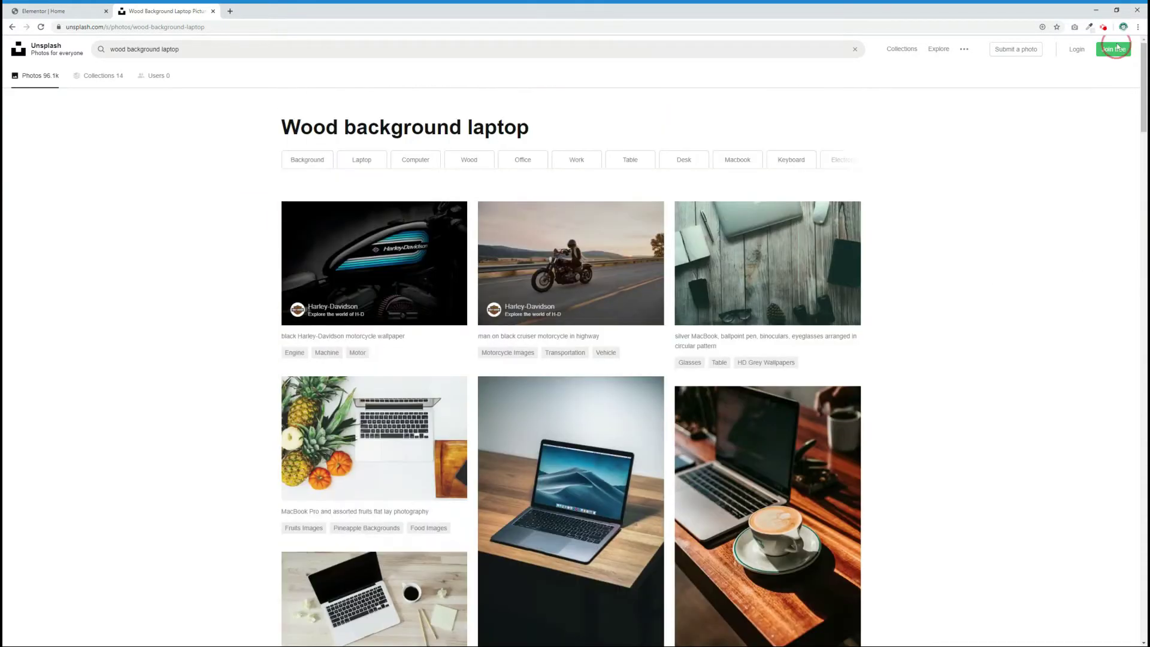
left_click_drag(216, 49, 80, 52)
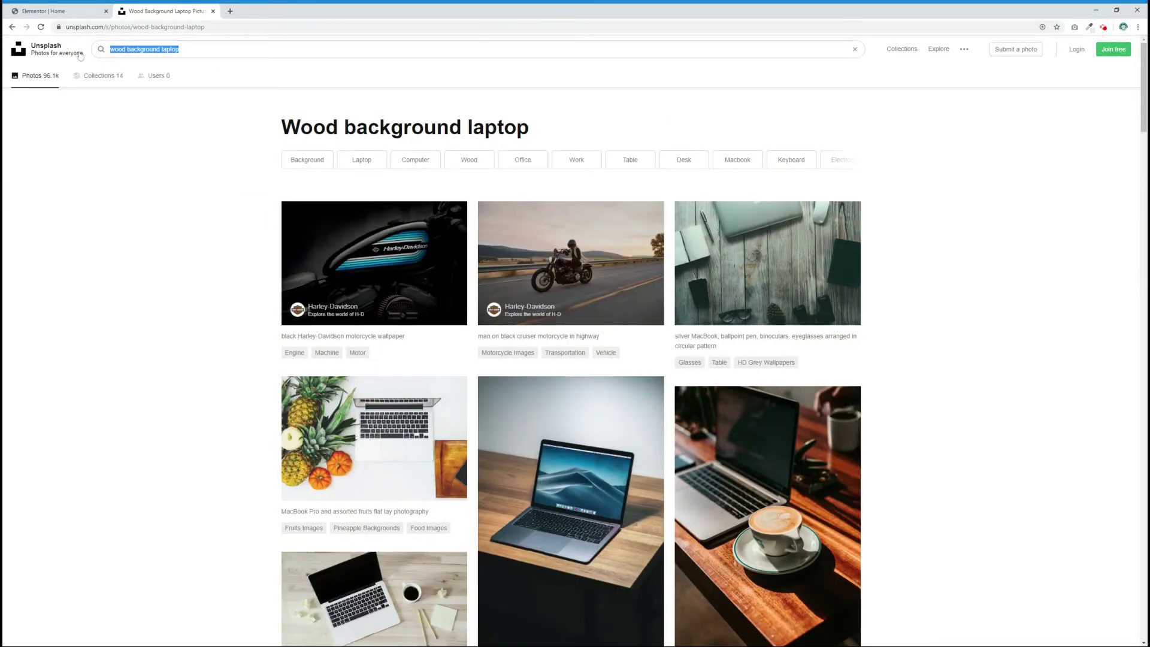
type("surfer sky")
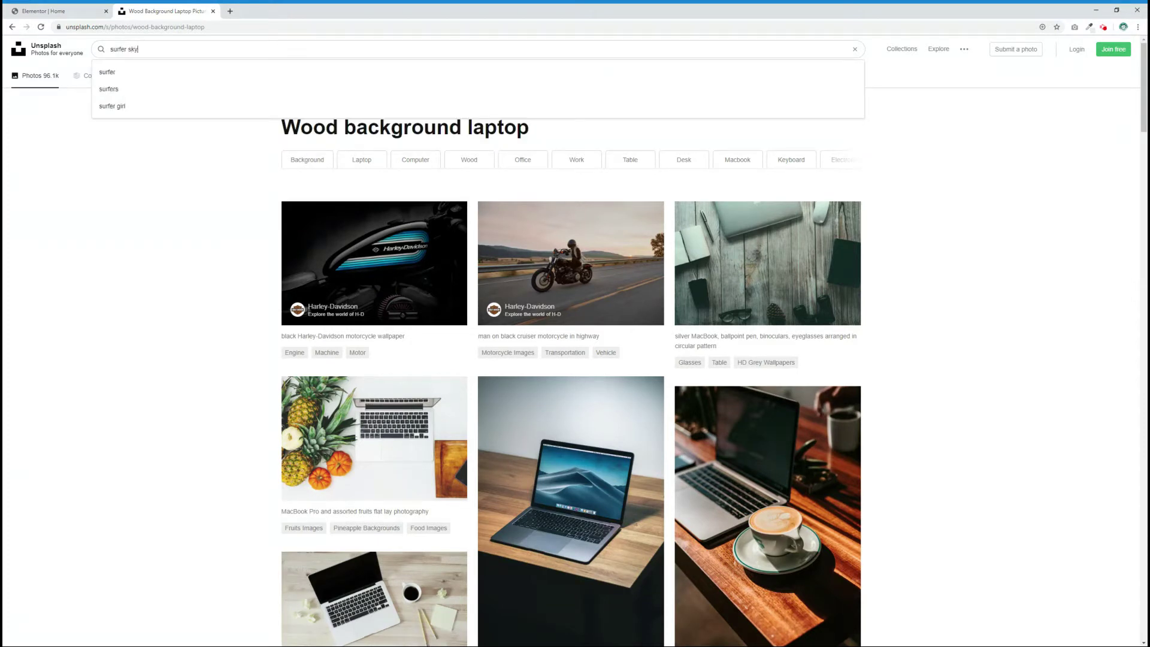
key("Return")
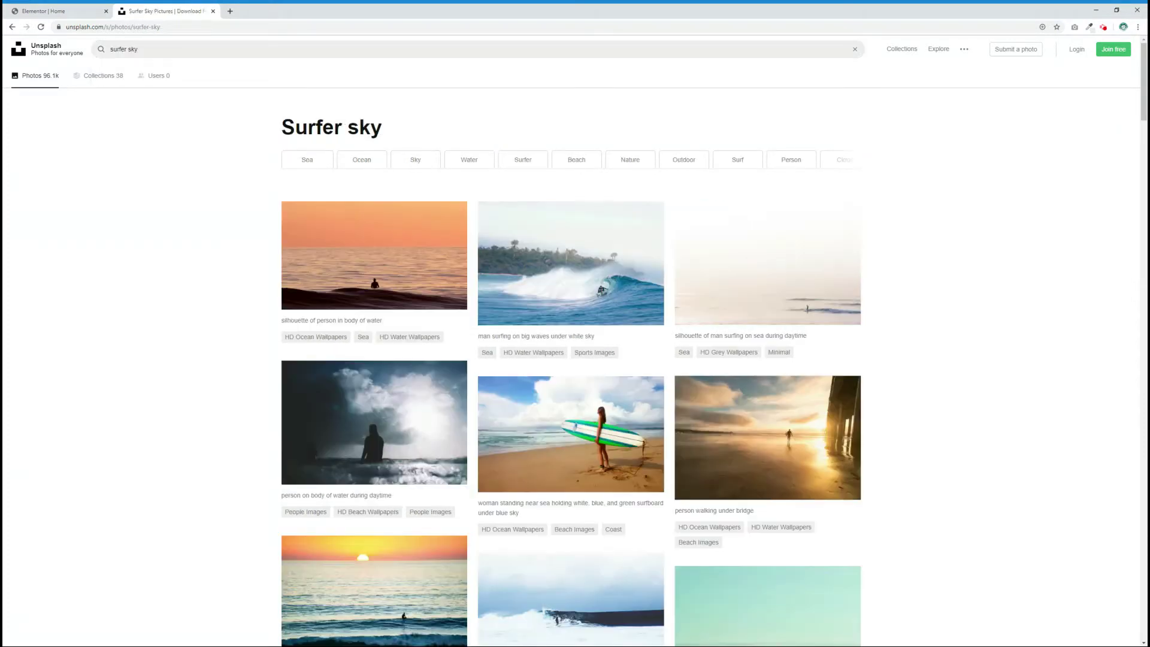
scroll(144, 257, "down", 1)
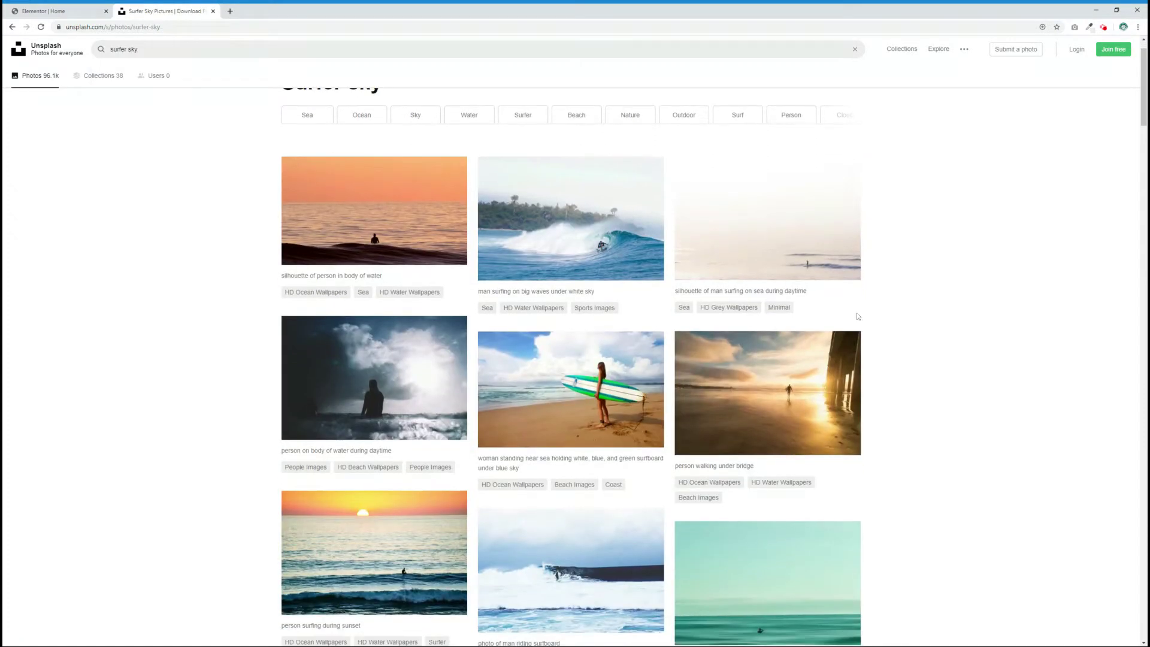
scroll(777, 221, "down", 9)
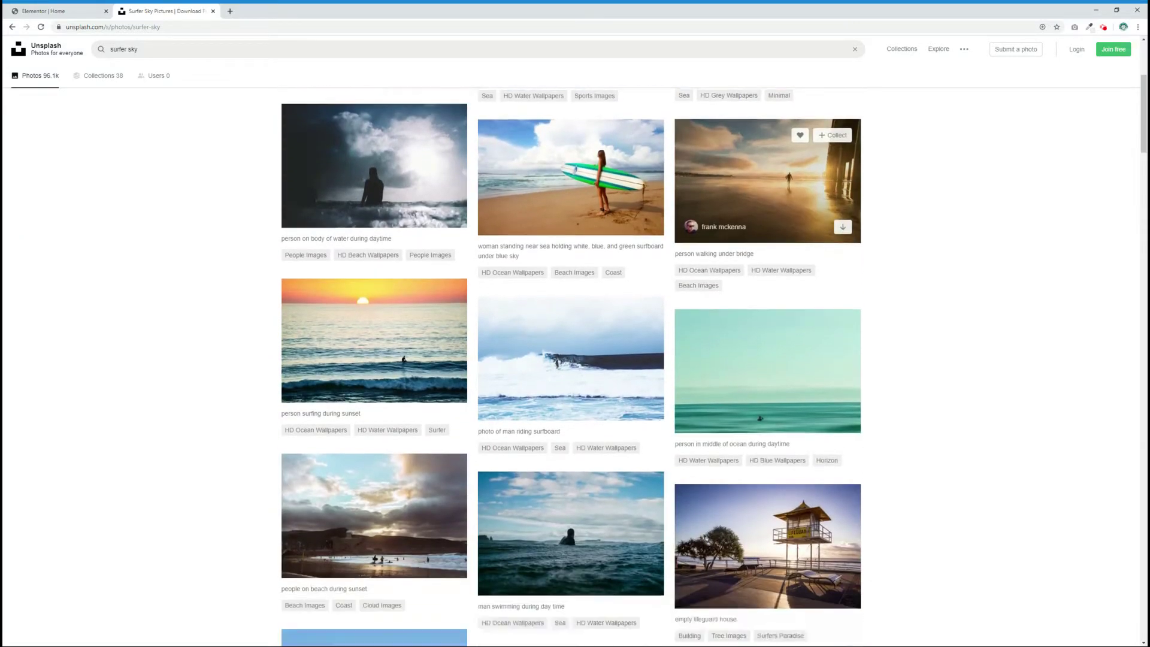
scroll(773, 179, "down", 10)
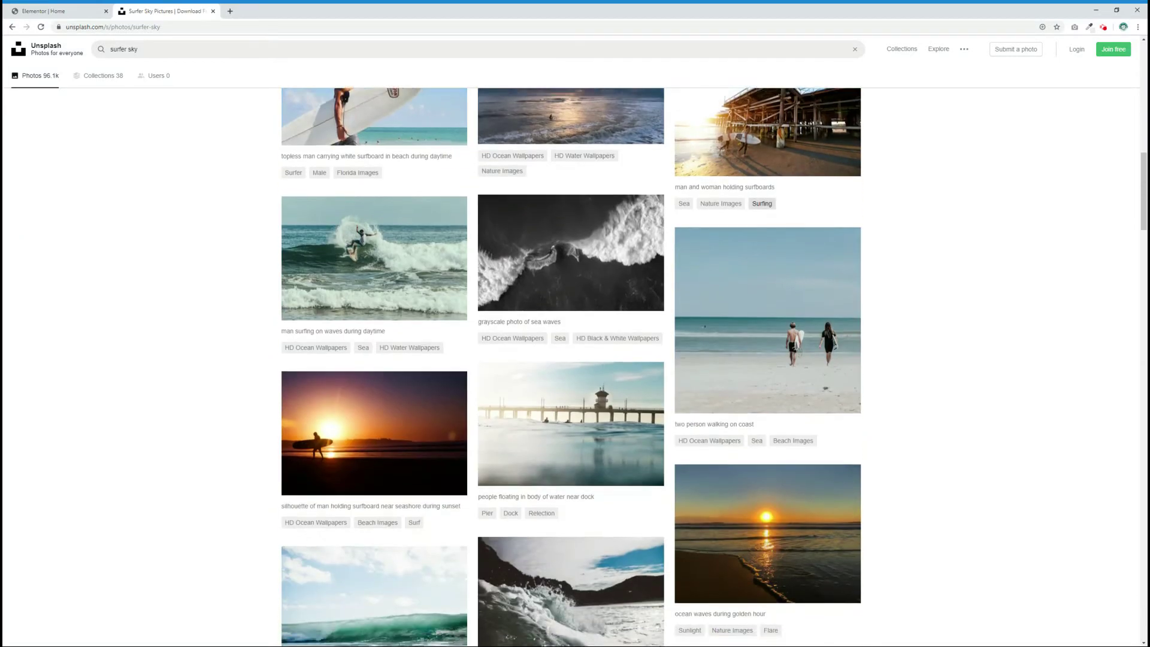
scroll(718, 387, "down", 3)
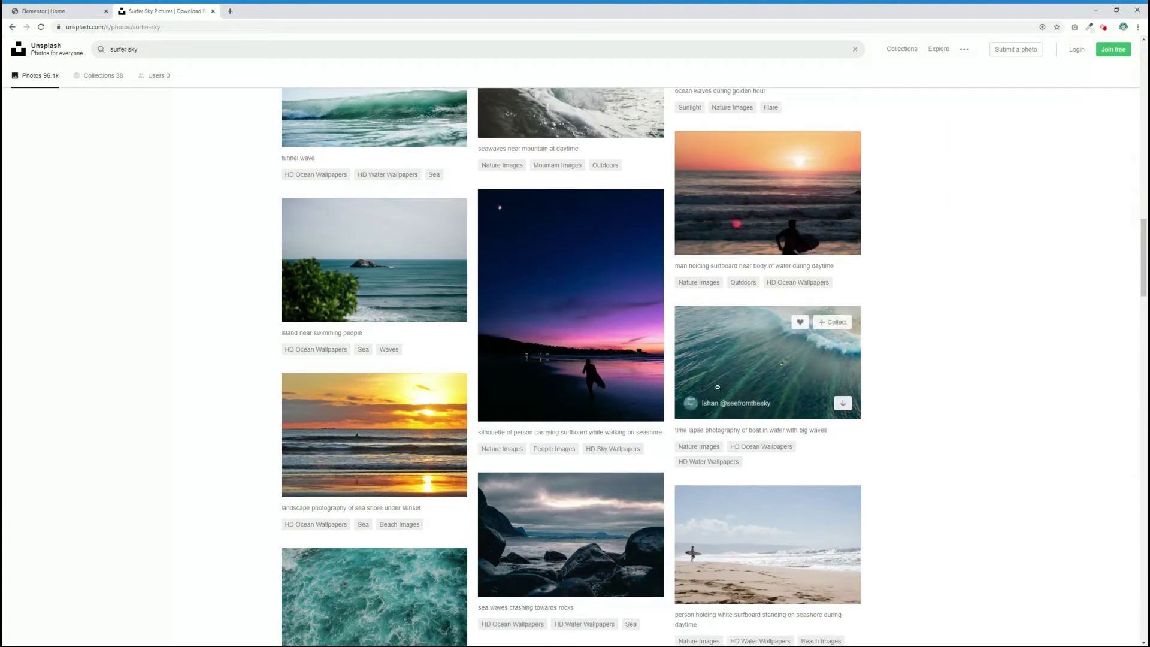
left_click(842, 404)
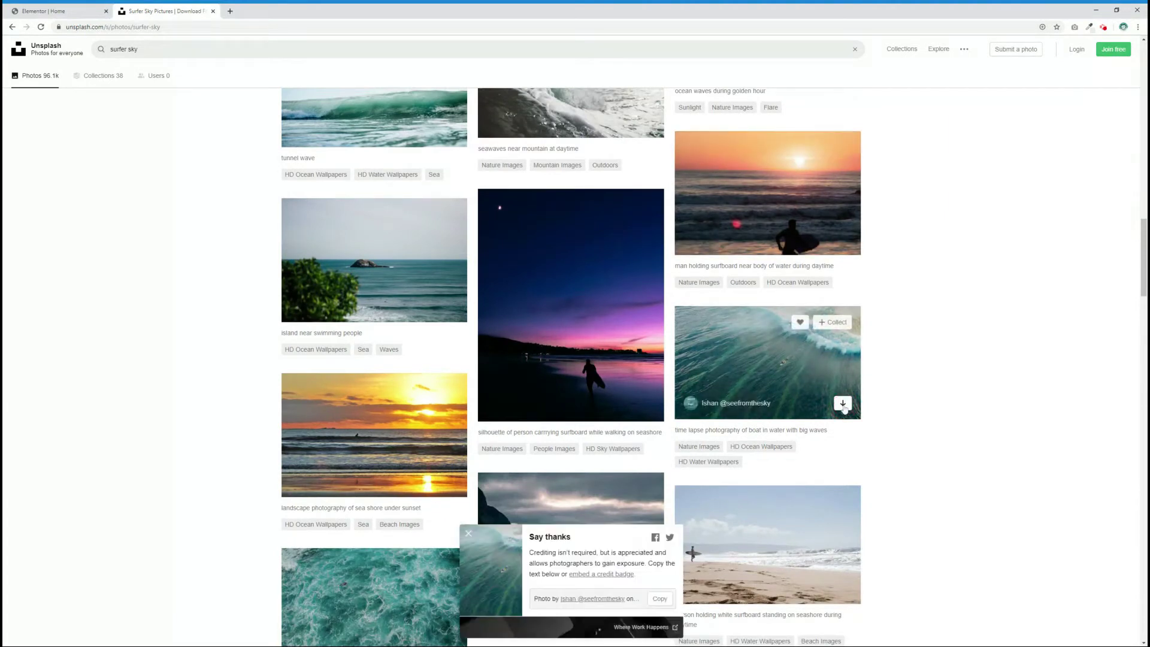
Search Unsplash for "inside surf wave" and download the "ocean waves" photo taken from inside a breaking wave
triple_click(133, 48)
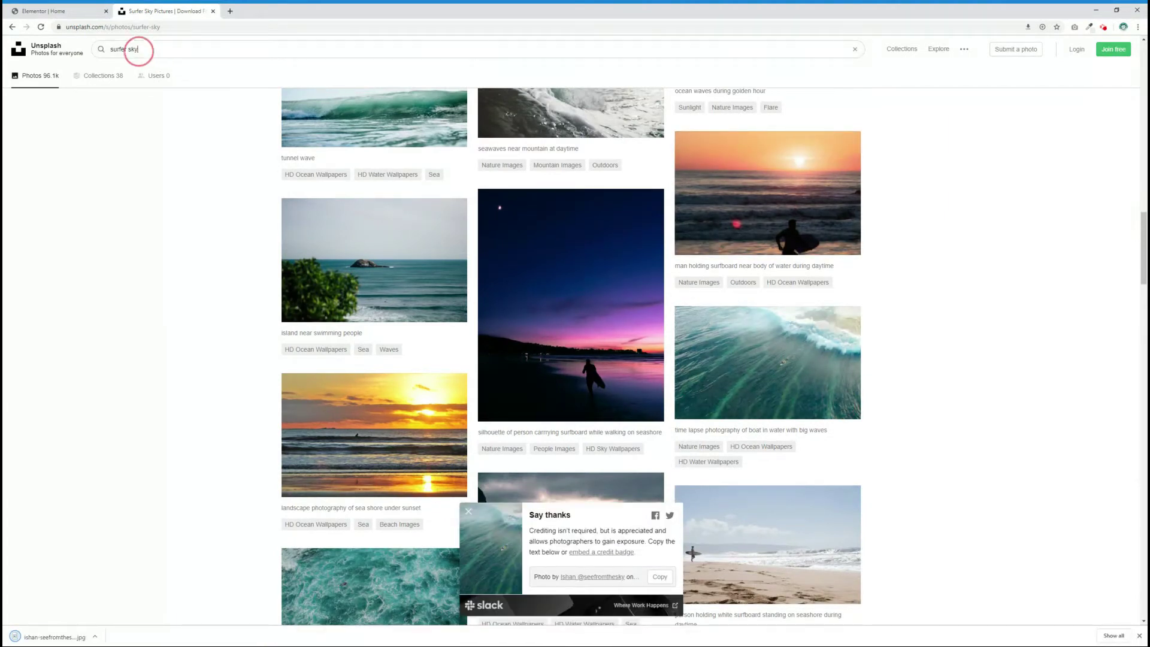
type("inside surf wave")
key("Return")
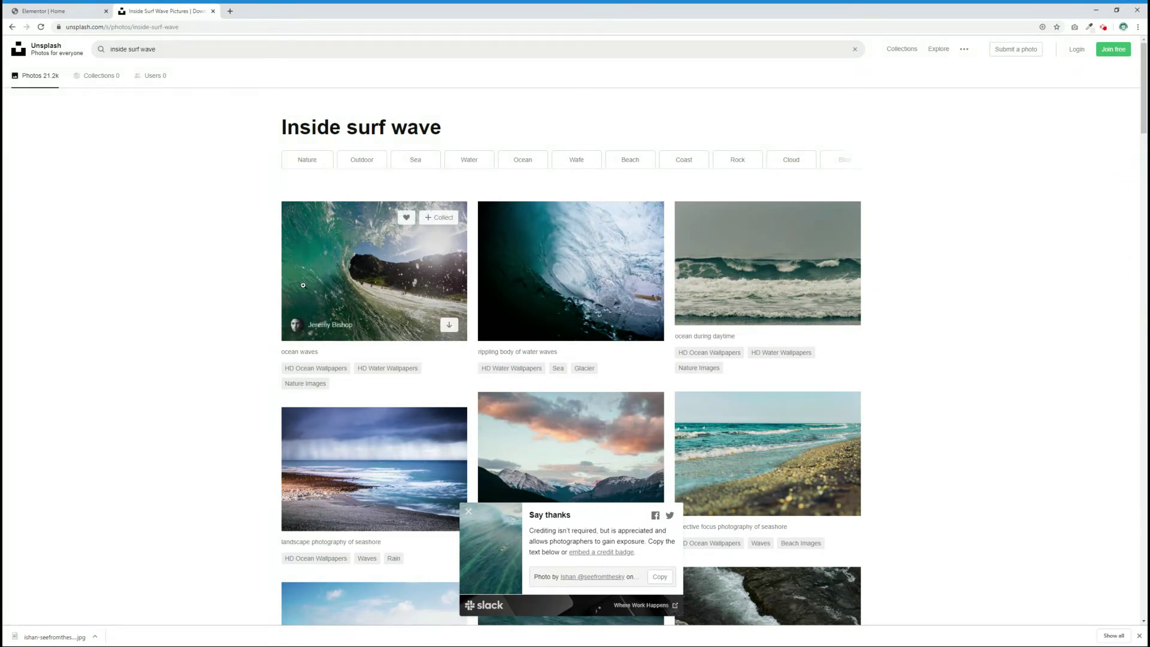
left_click(406, 274)
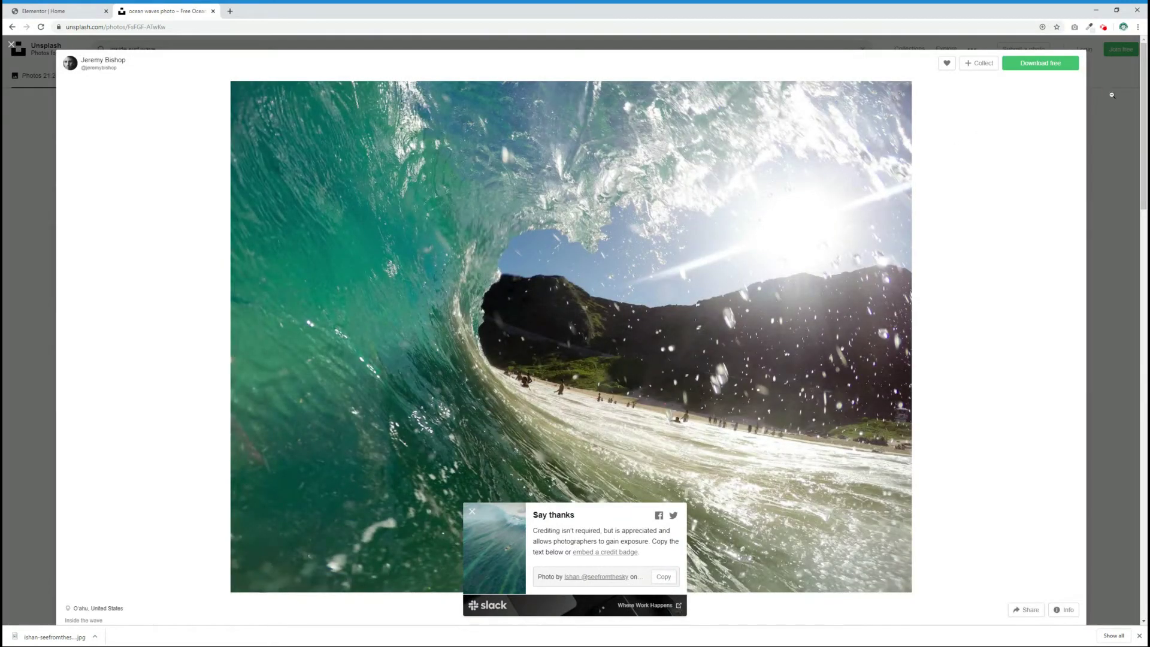
left_click(1037, 62)
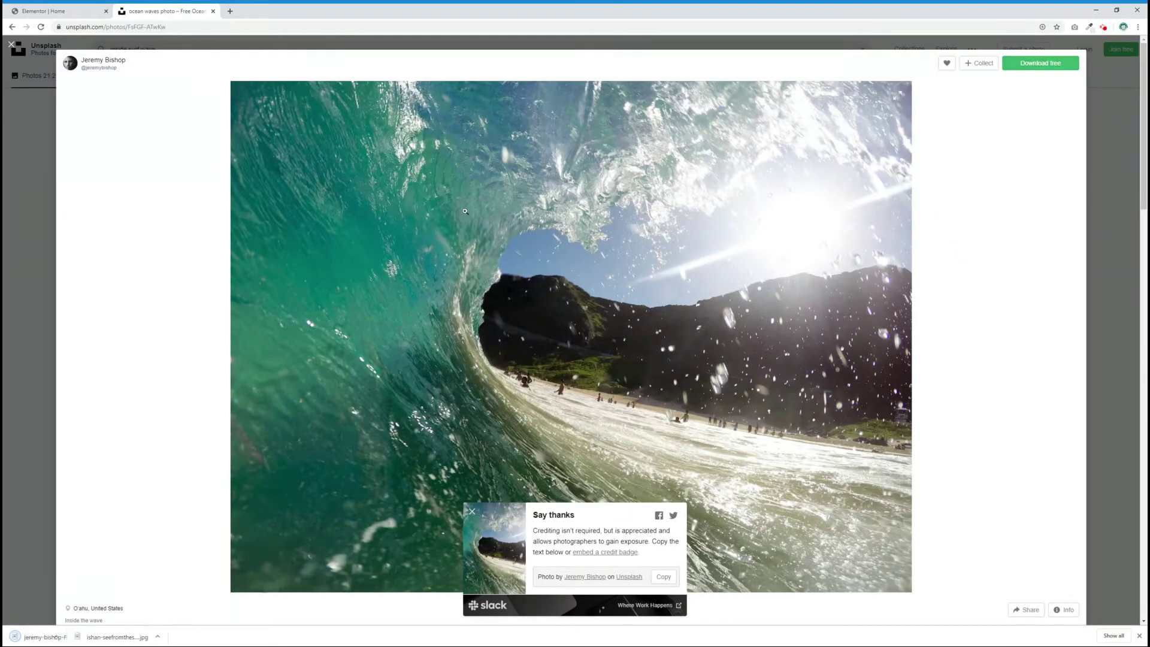
left_click(1090, 99)
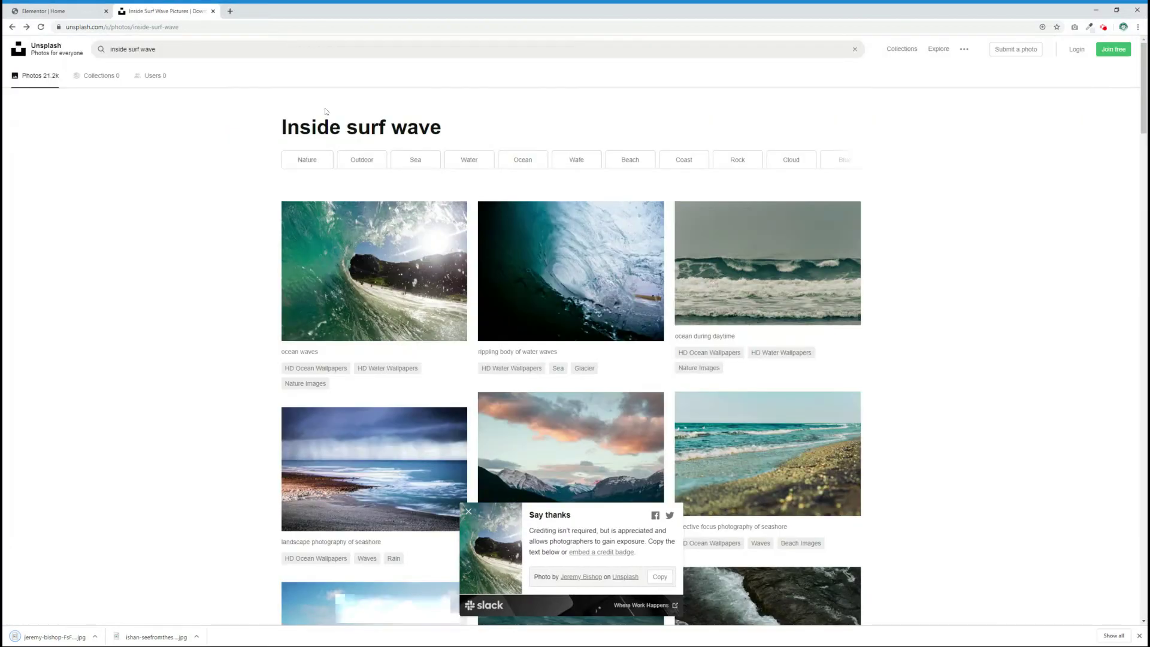
Search Unsplash for "sea", download the "beach during daytime" photo of green water and white sand, and dismiss the download notices
left_click_drag(163, 50, 98, 49)
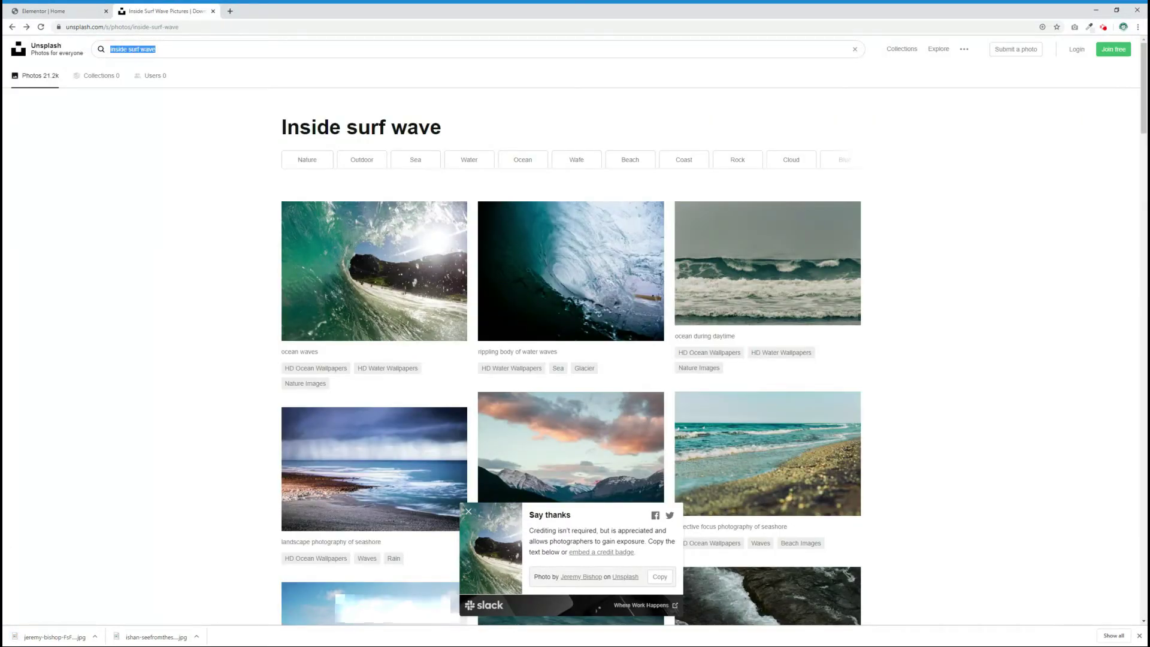
type("sea")
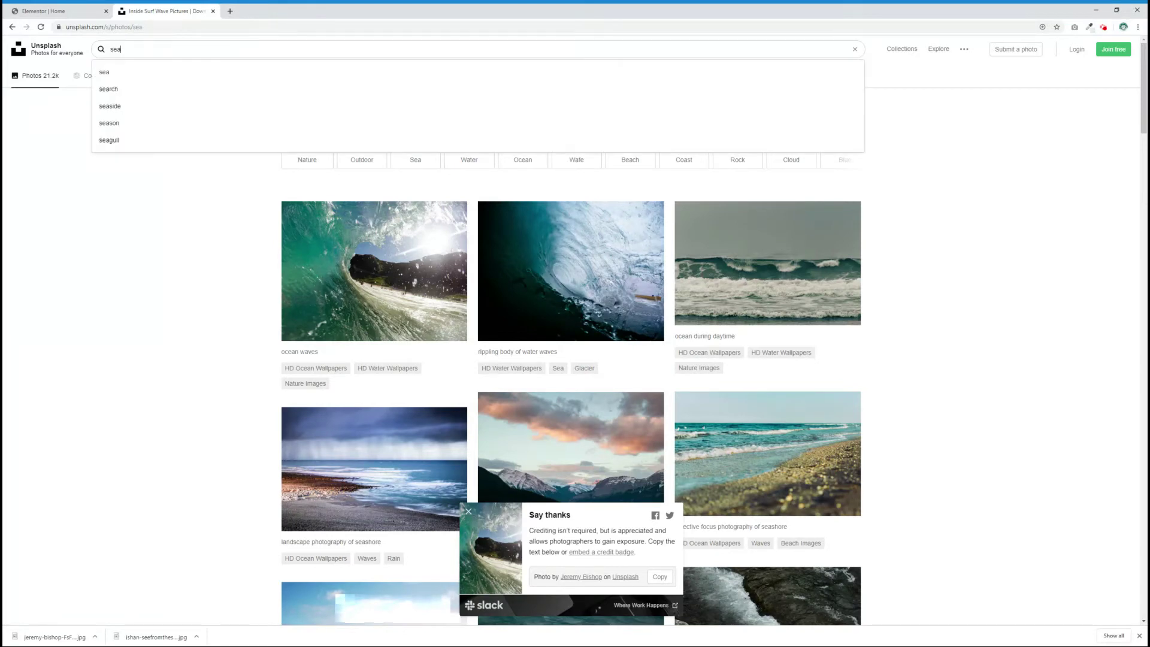
key("Return")
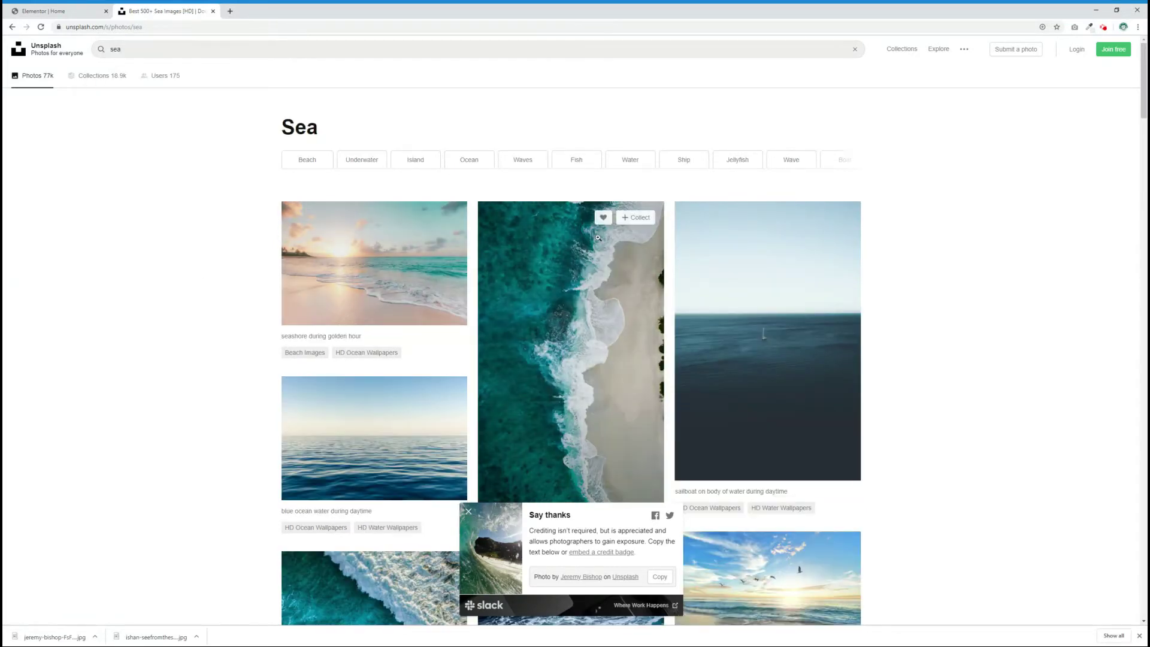
scroll(567, 404, "down", 1)
left_click(468, 511)
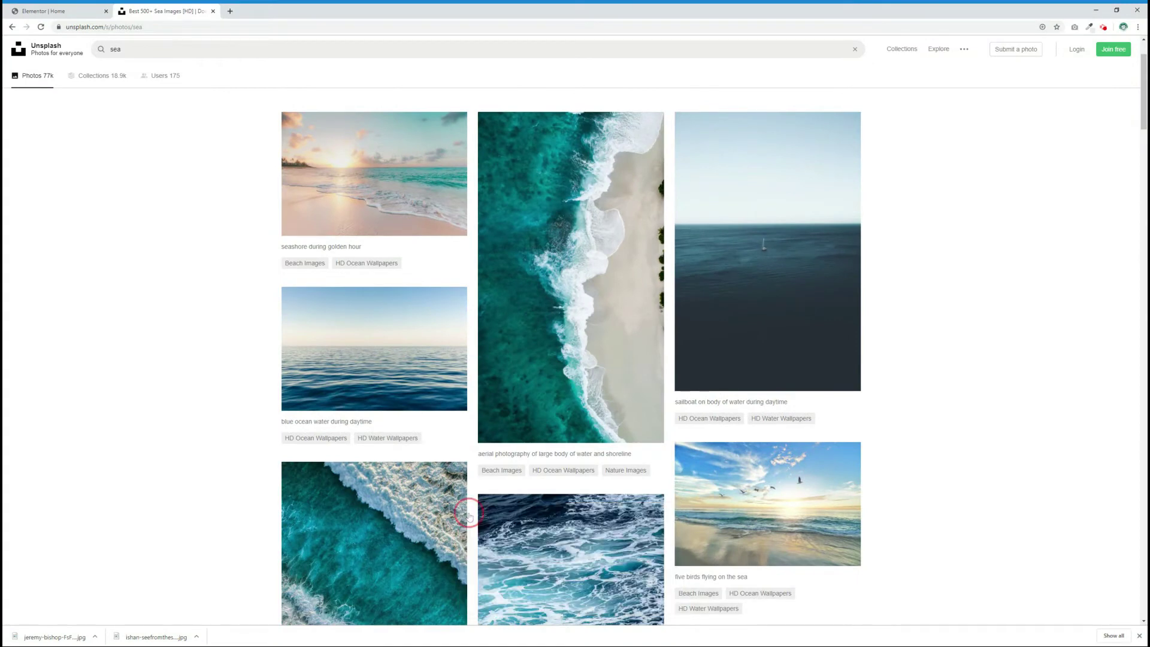
scroll(569, 389, "down", 4)
scroll(645, 487, "down", 5)
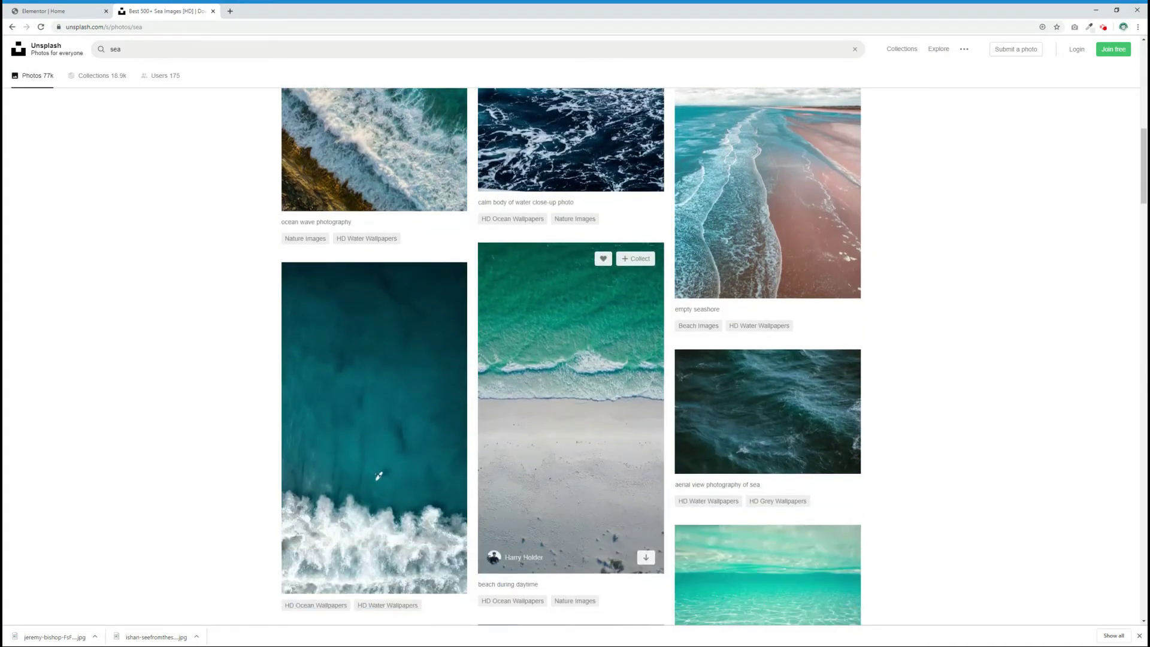
left_click(646, 556)
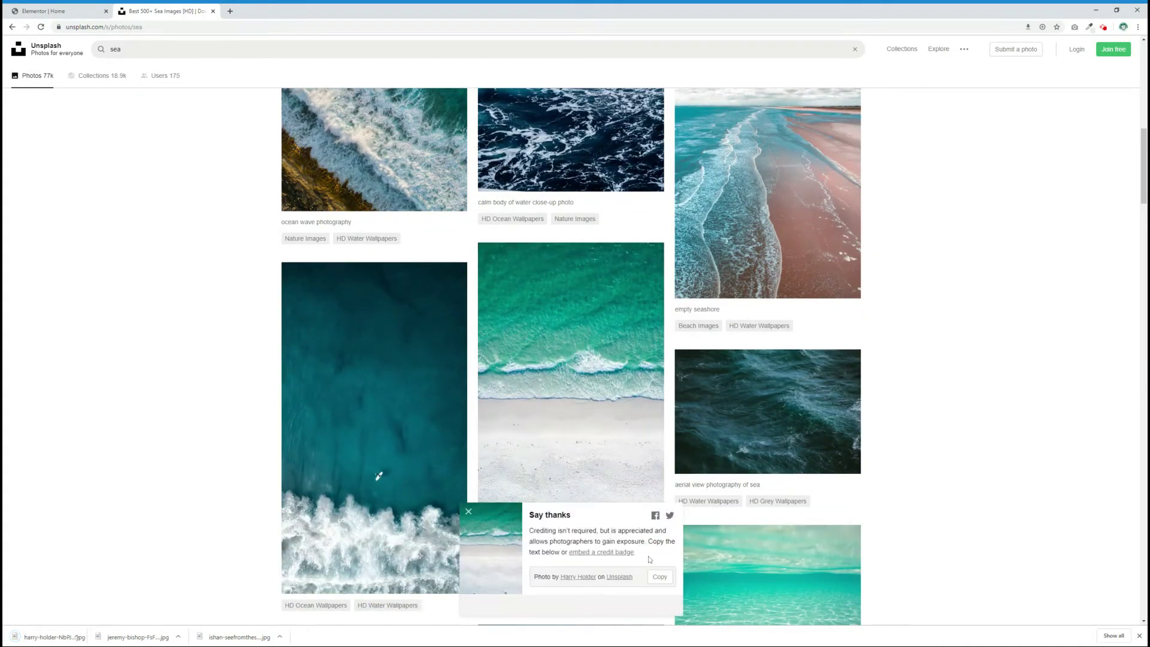
left_click(472, 514)
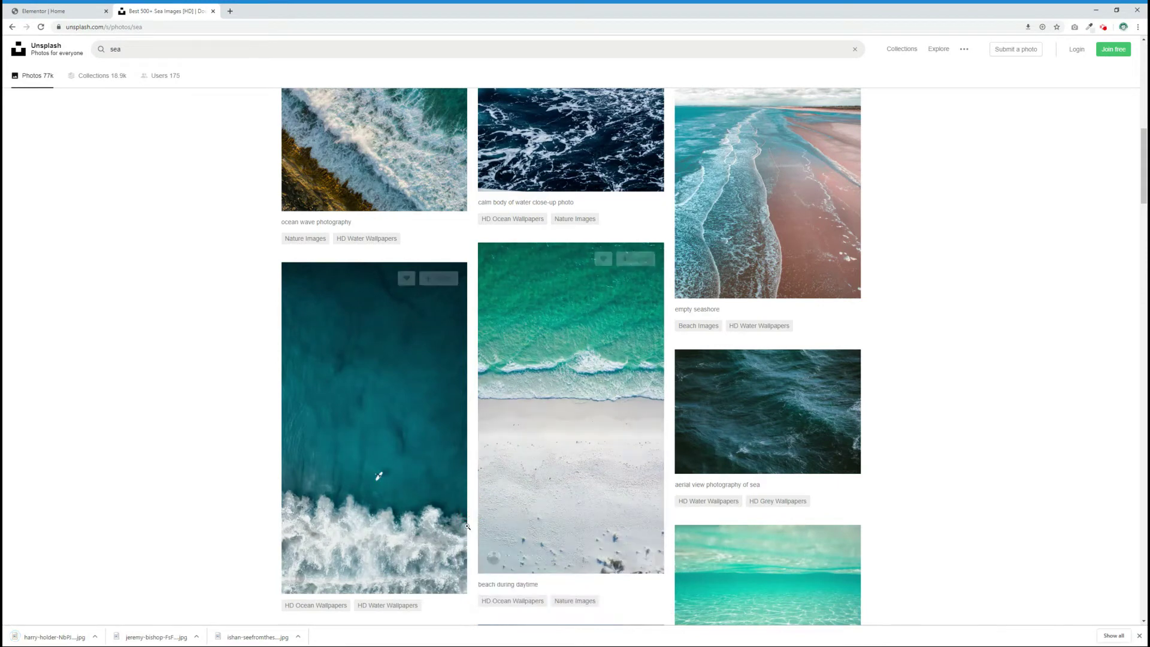
left_click(1140, 636)
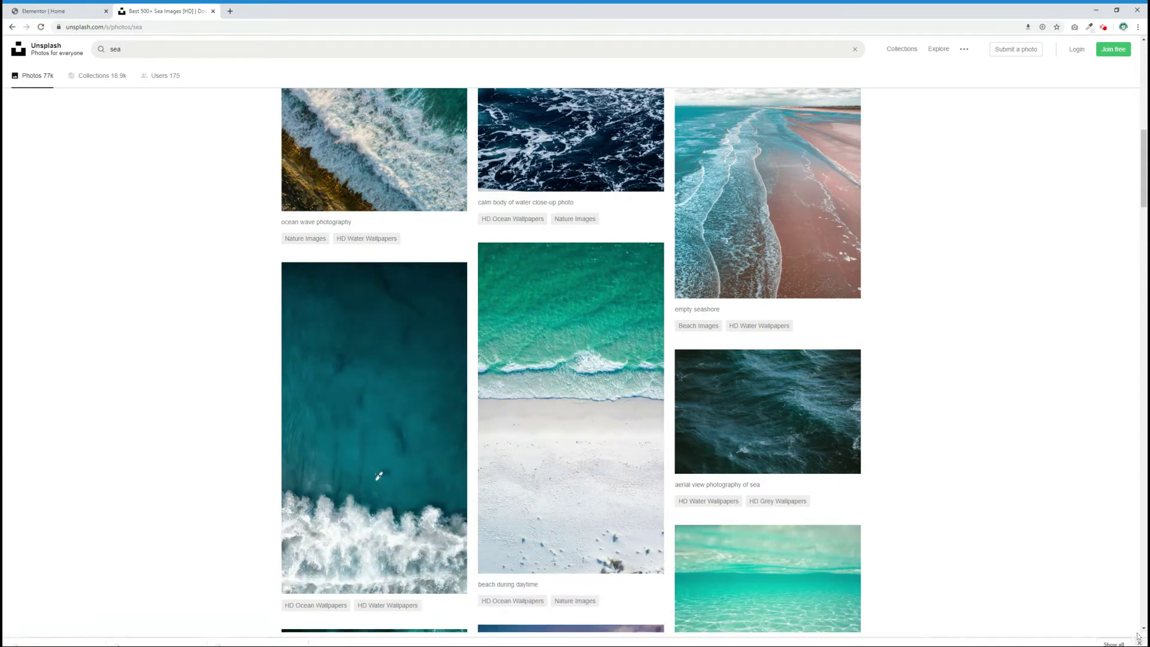
Switch back to Elementor and open the background style settings of the tagline section at the start of the page
left_click(54, 11)
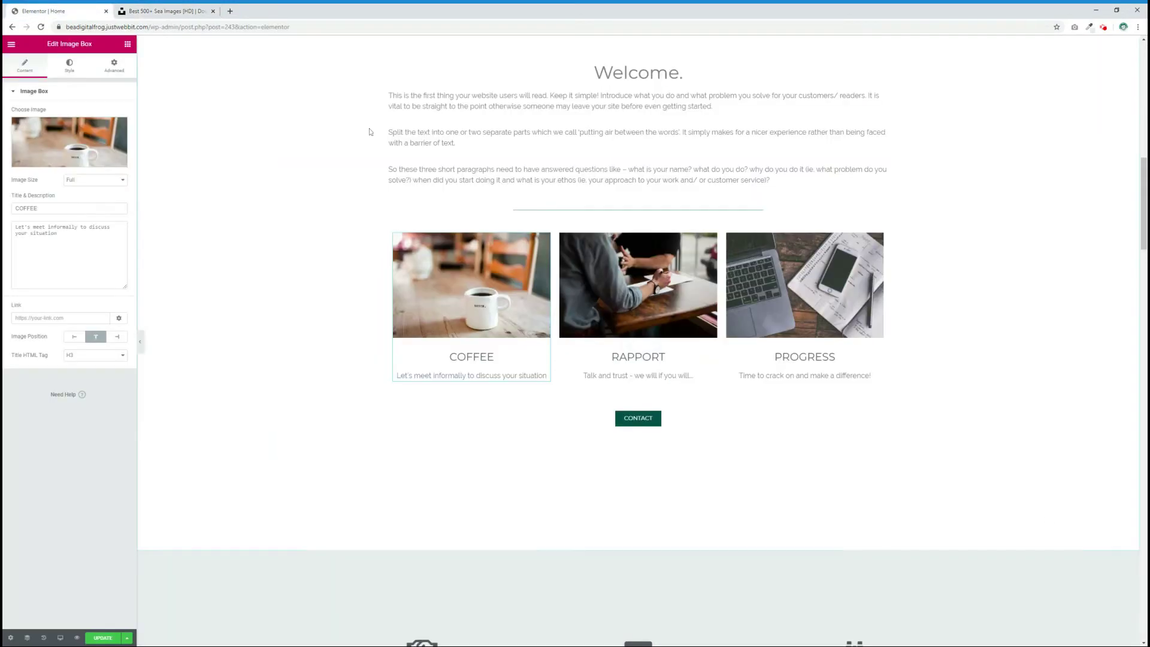
left_click(1141, 186)
scroll(1141, 186, "up", 13)
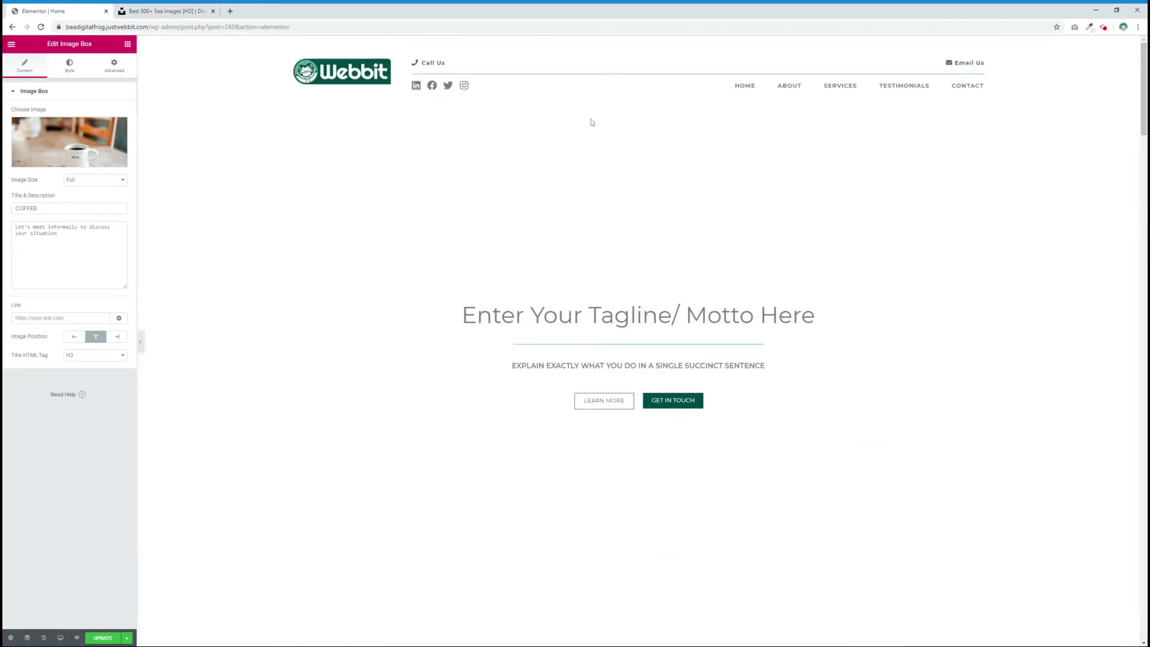
right_click(474, 184)
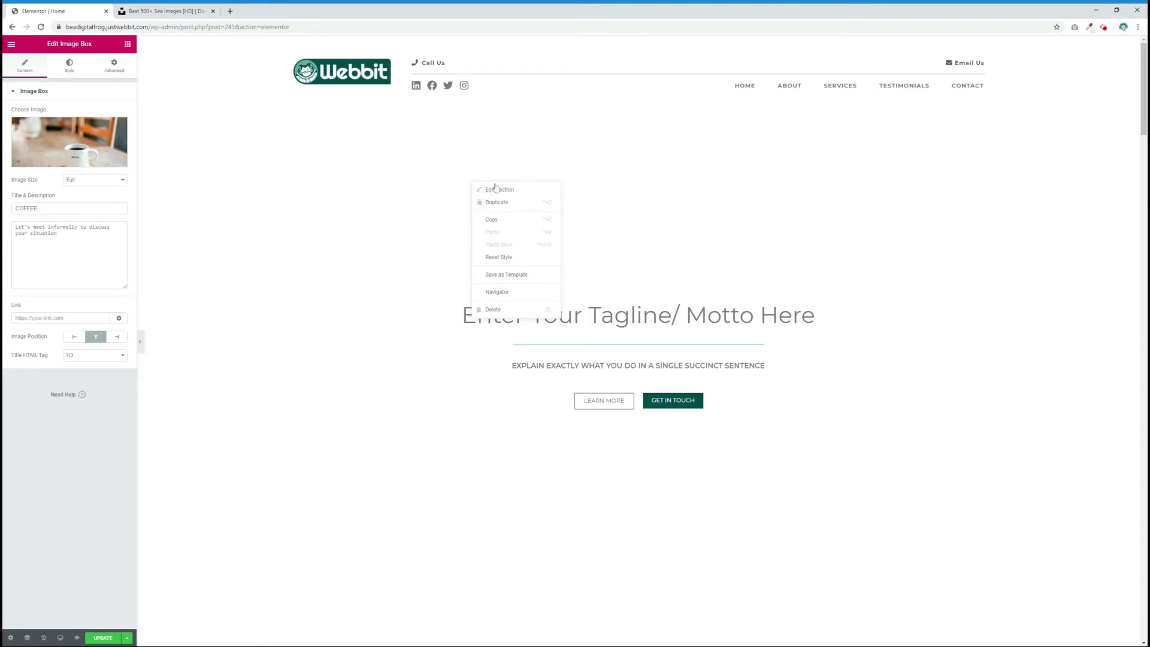
right_click(494, 190)
left_click(504, 194)
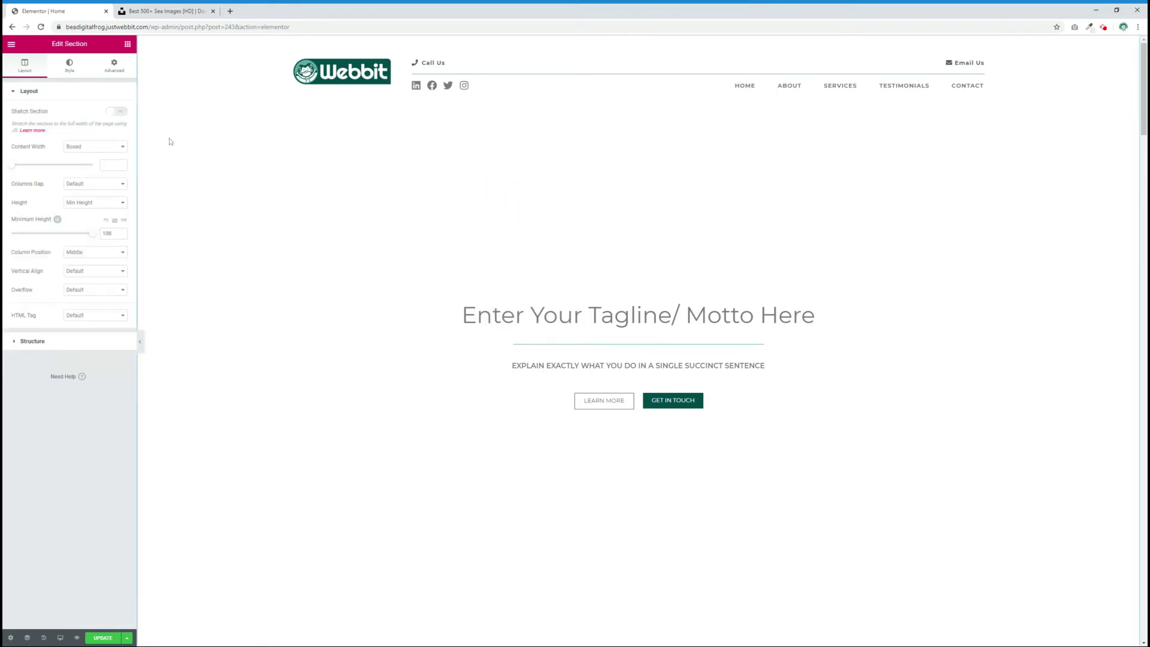
left_click(18, 91)
left_click(65, 74)
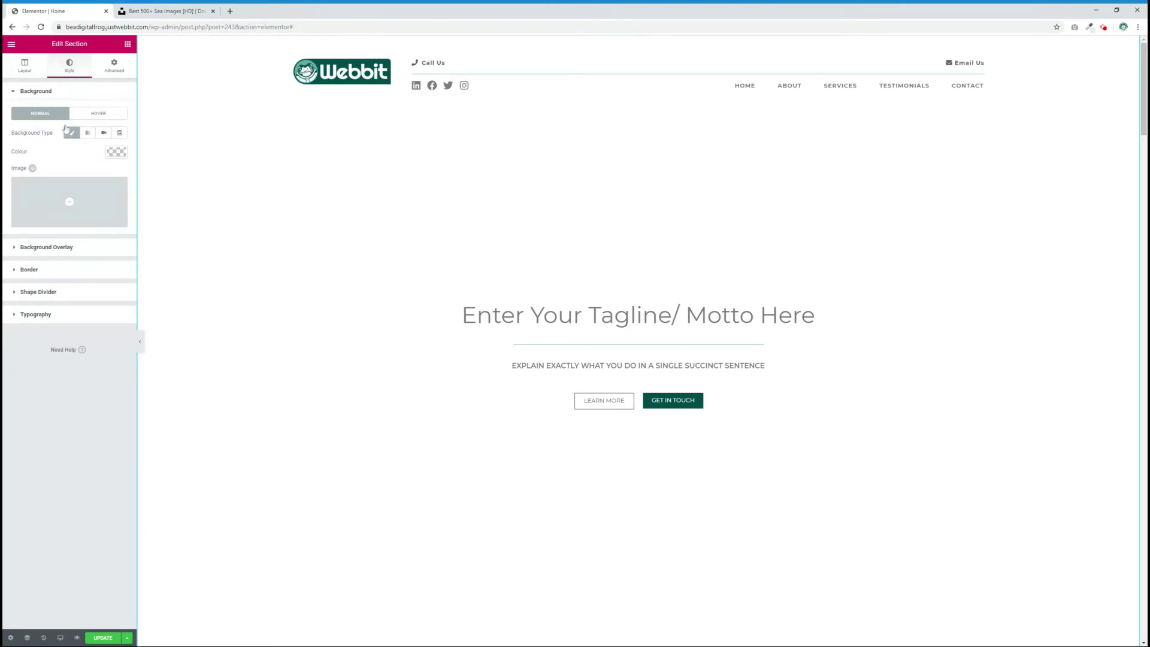
left_click(42, 97)
left_click(42, 97)
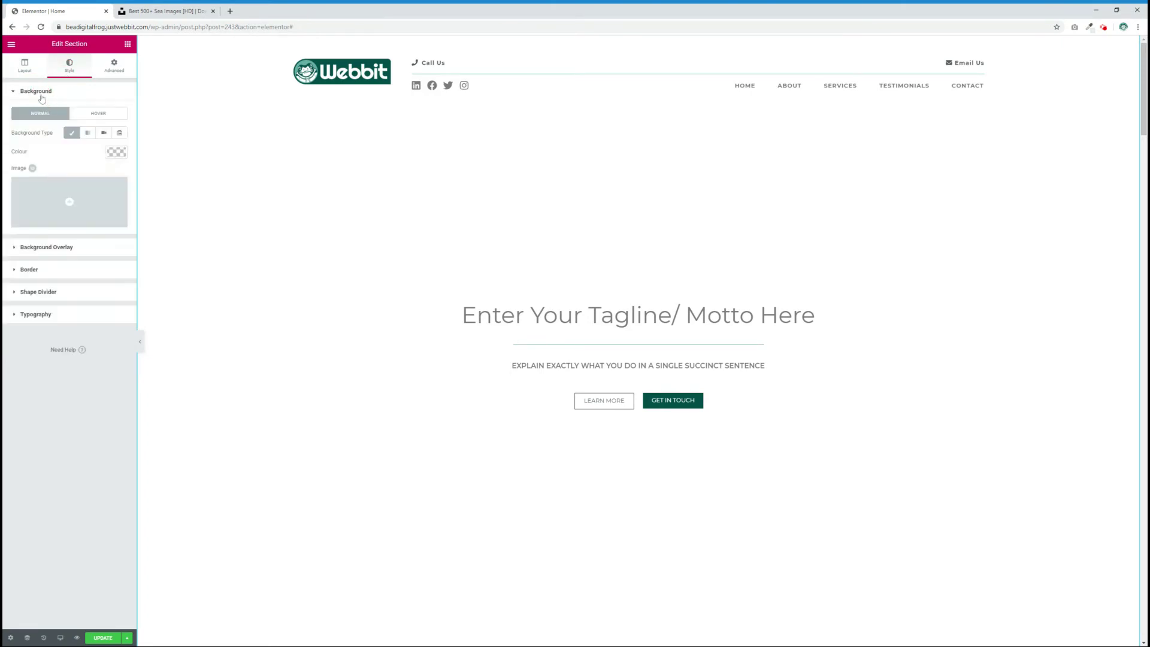
Upload the three downloaded photos to the media library and insert the aerial wave photo as the tagline section's background image
left_click(69, 202)
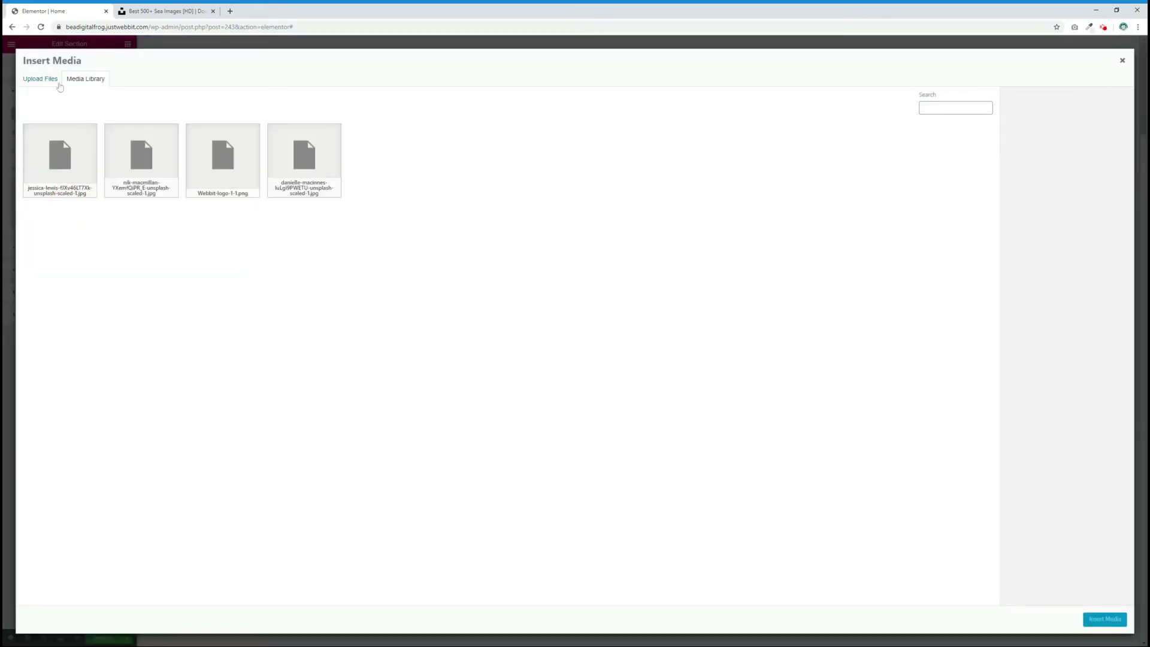
left_click(36, 79)
left_click(584, 288)
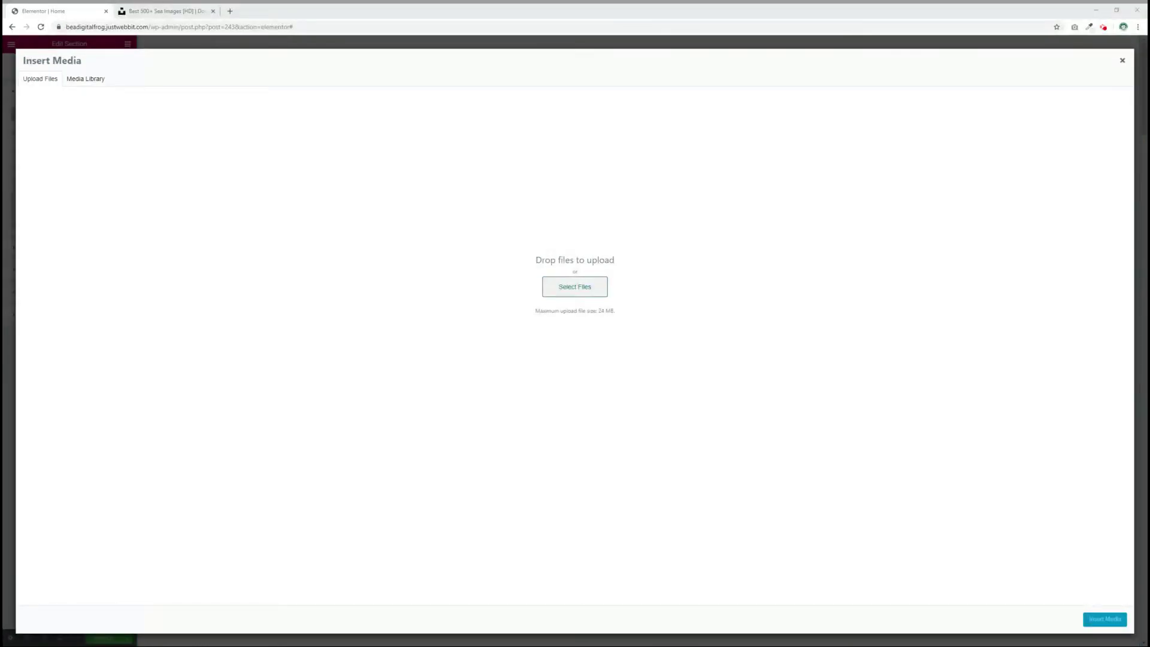
key("Return")
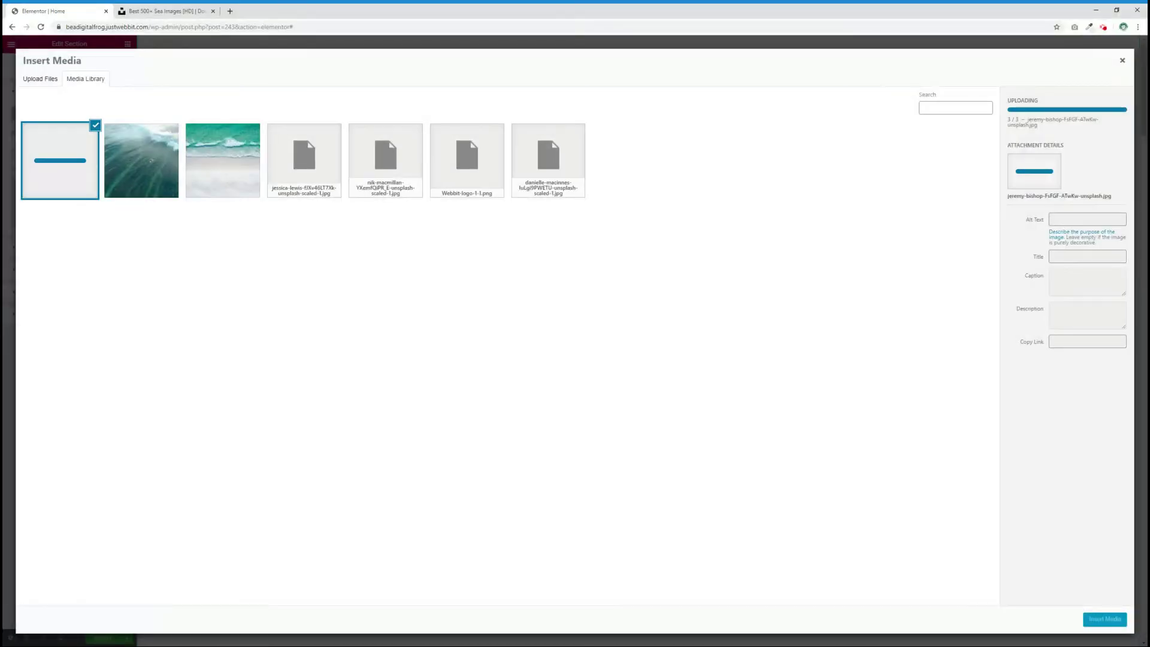
left_click(121, 150)
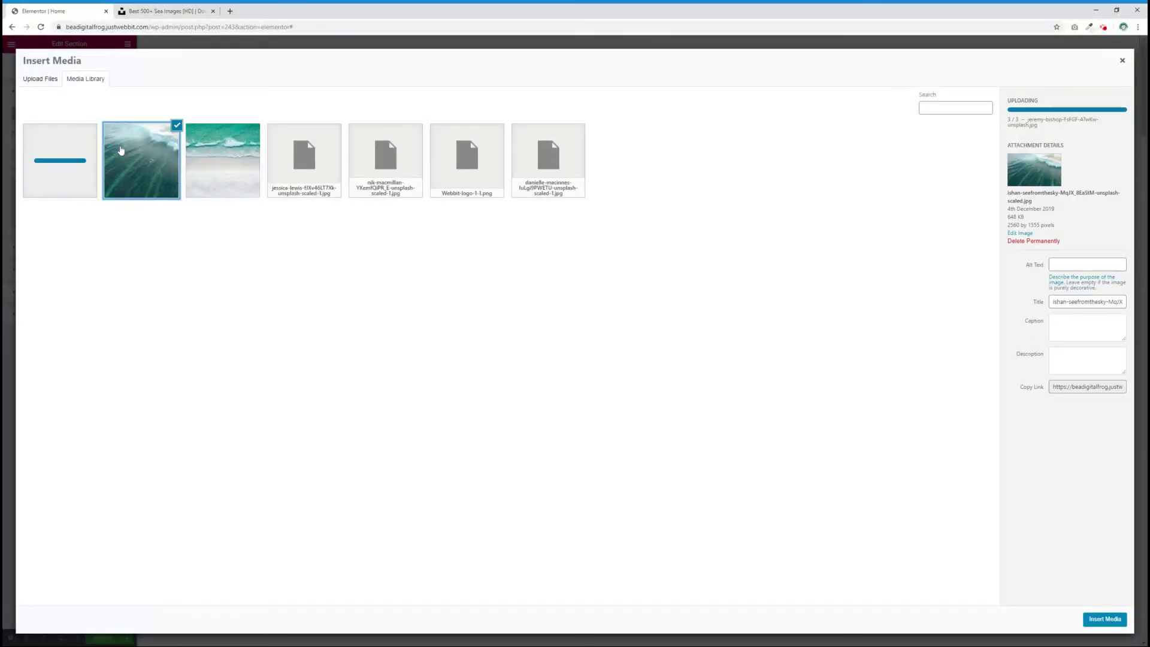
left_click(1113, 619)
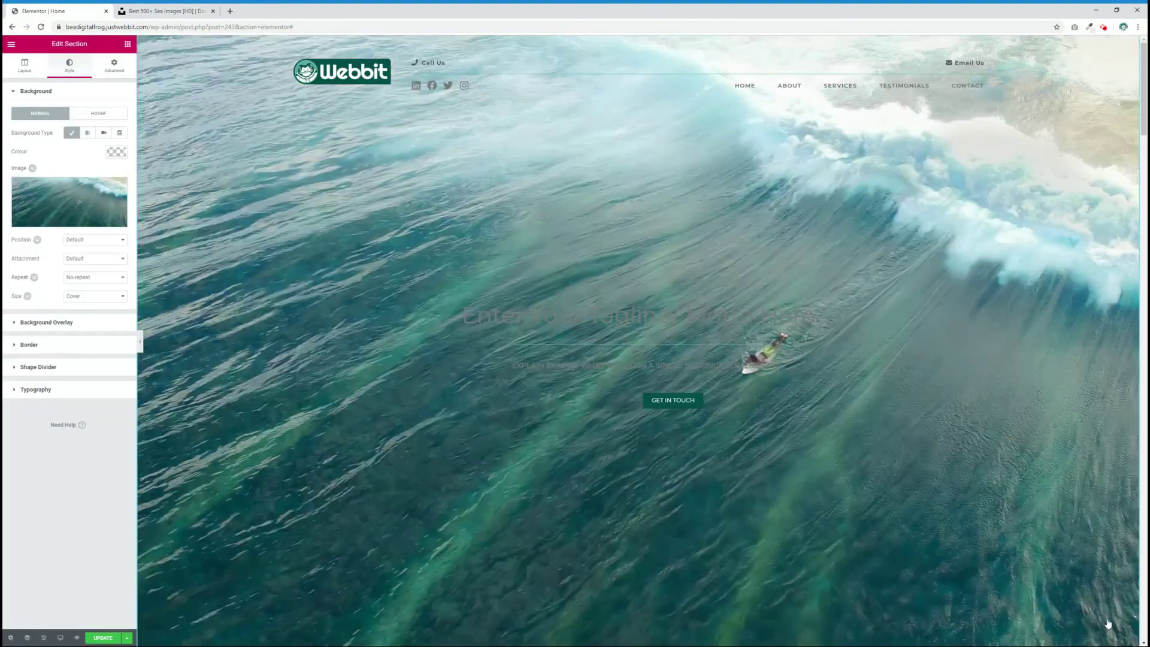
Set the tagline section's background image position to Centre Centre and its attachment to Fixed
left_click(84, 252)
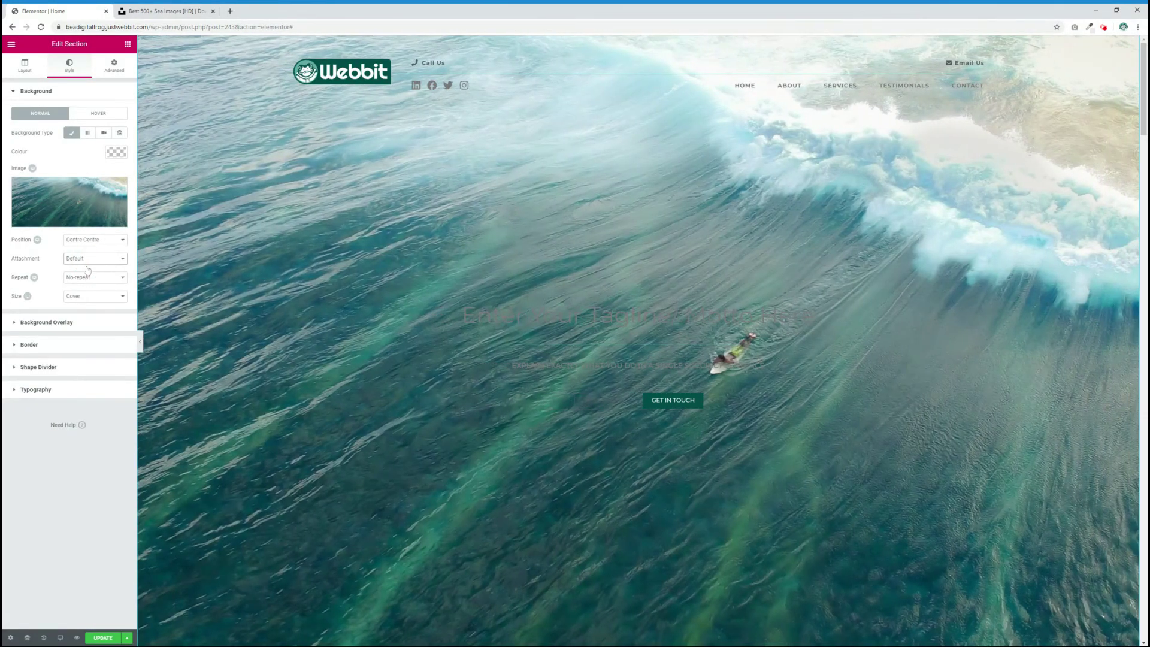
left_click(88, 270)
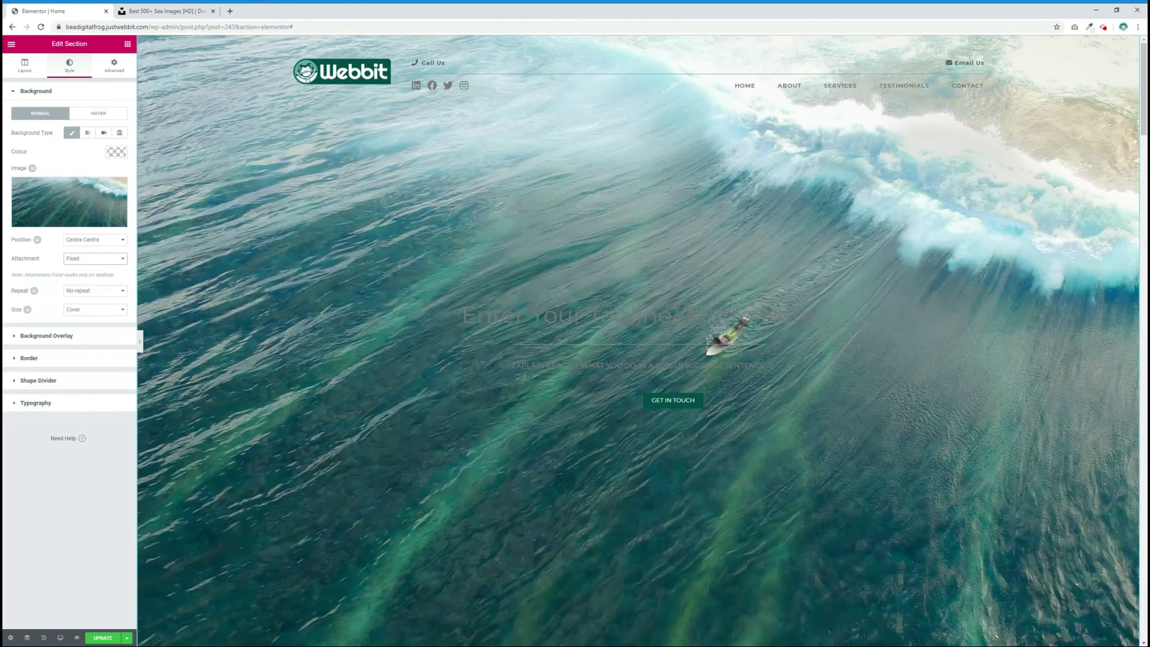
Insert the photo of the curling green wave from the media library as the What We Do section's background image
left_click(140, 340)
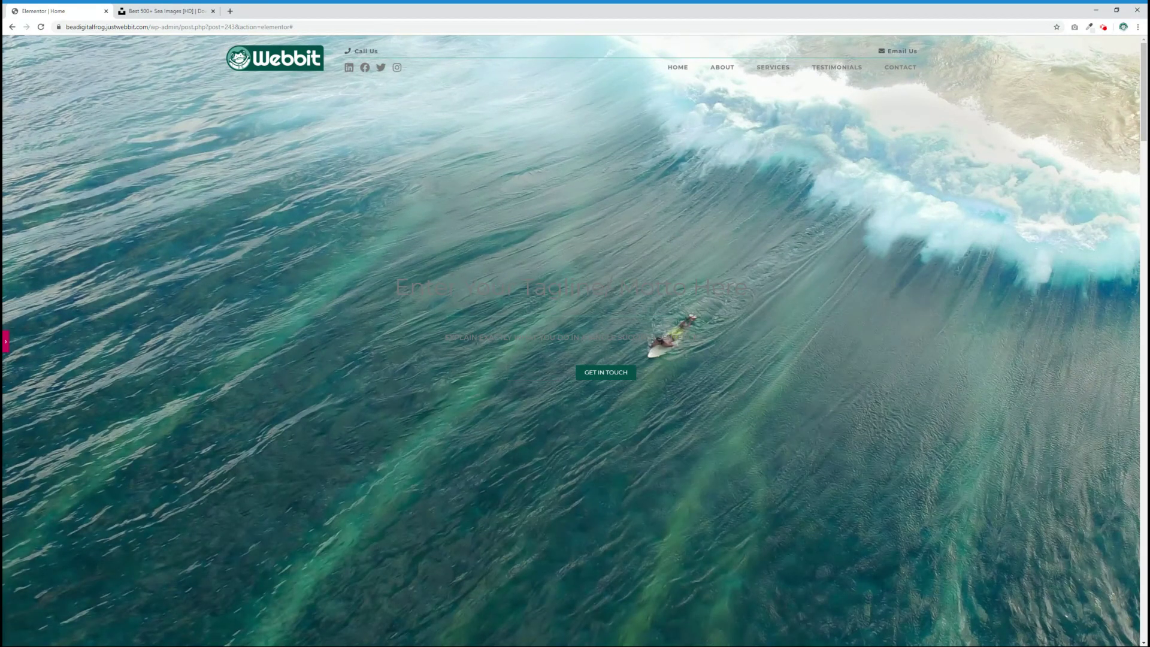
scroll(576, 335, "down", 10)
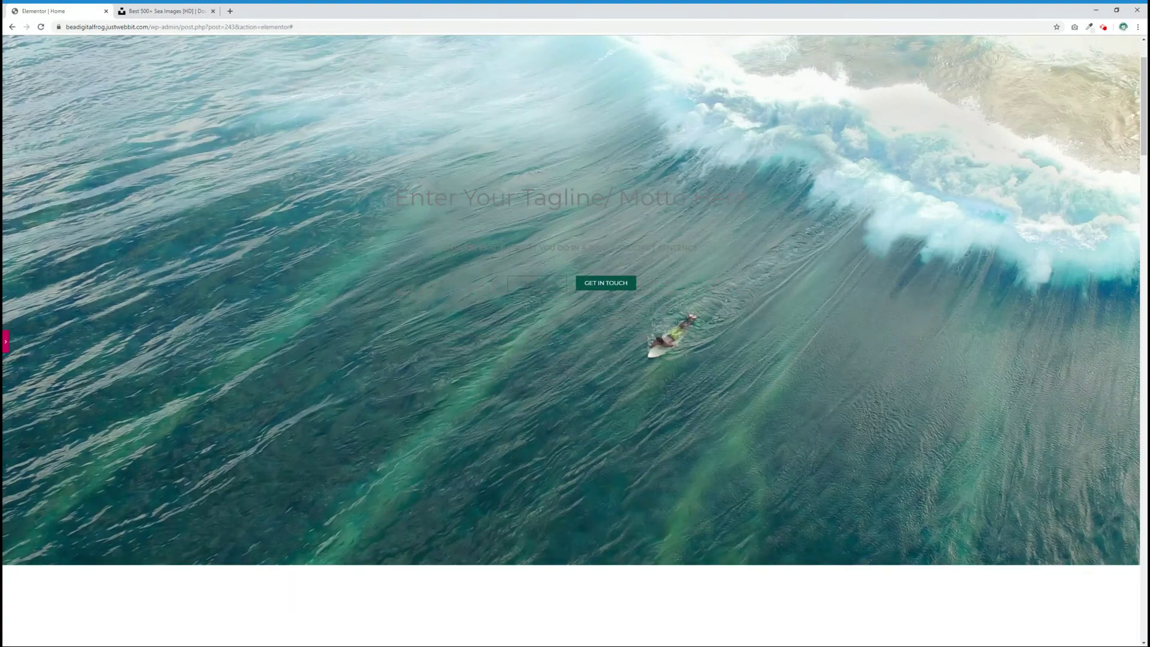
scroll(4, 344, "down", 12)
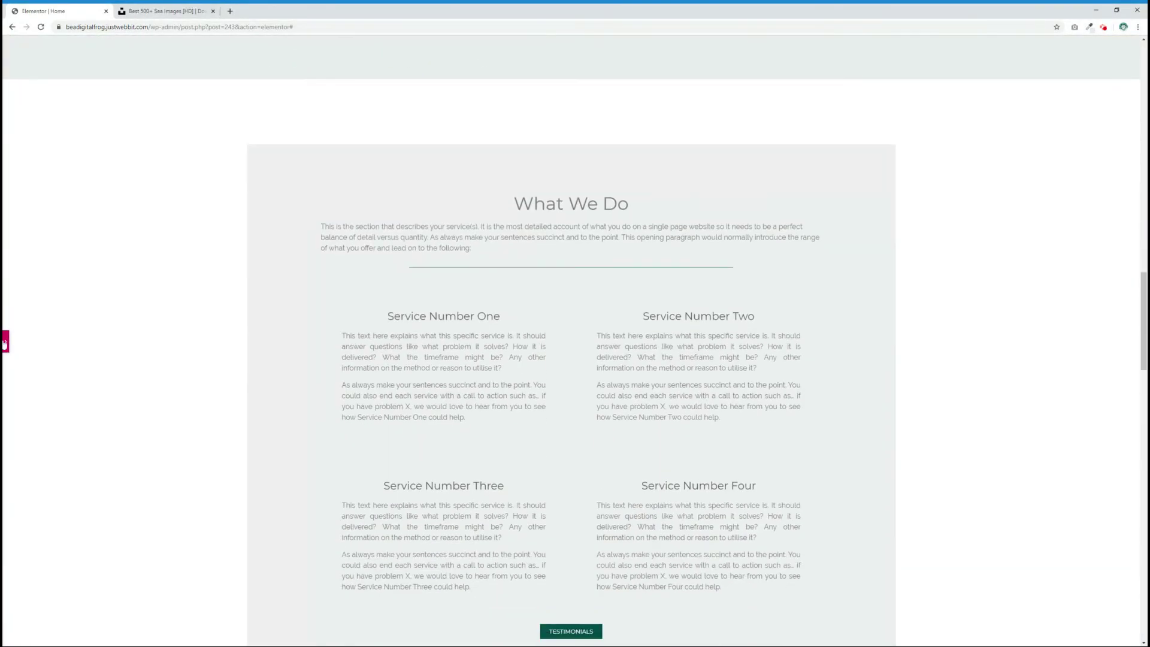
left_click(4, 344)
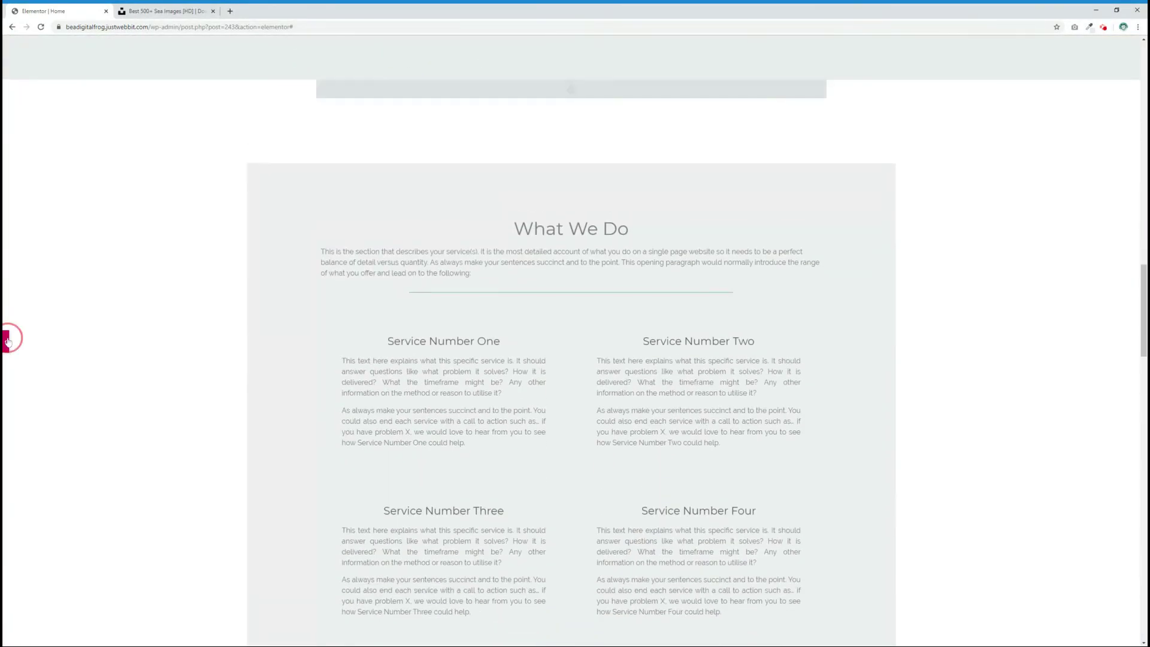
left_click(638, 95)
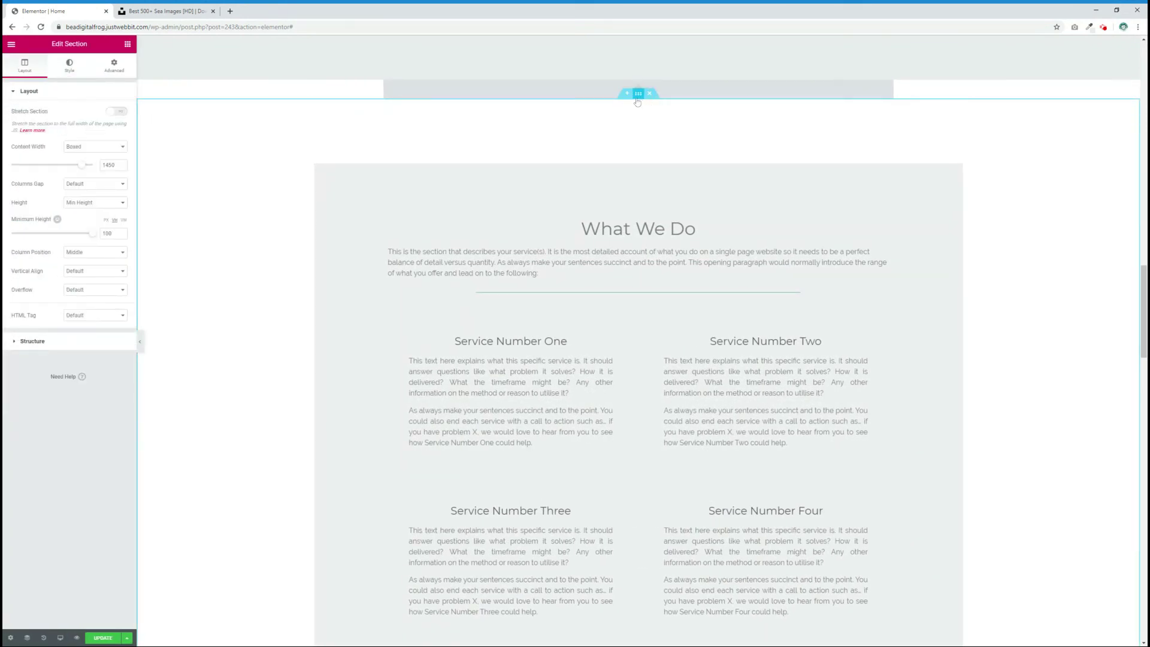
left_click(69, 67)
left_click(51, 91)
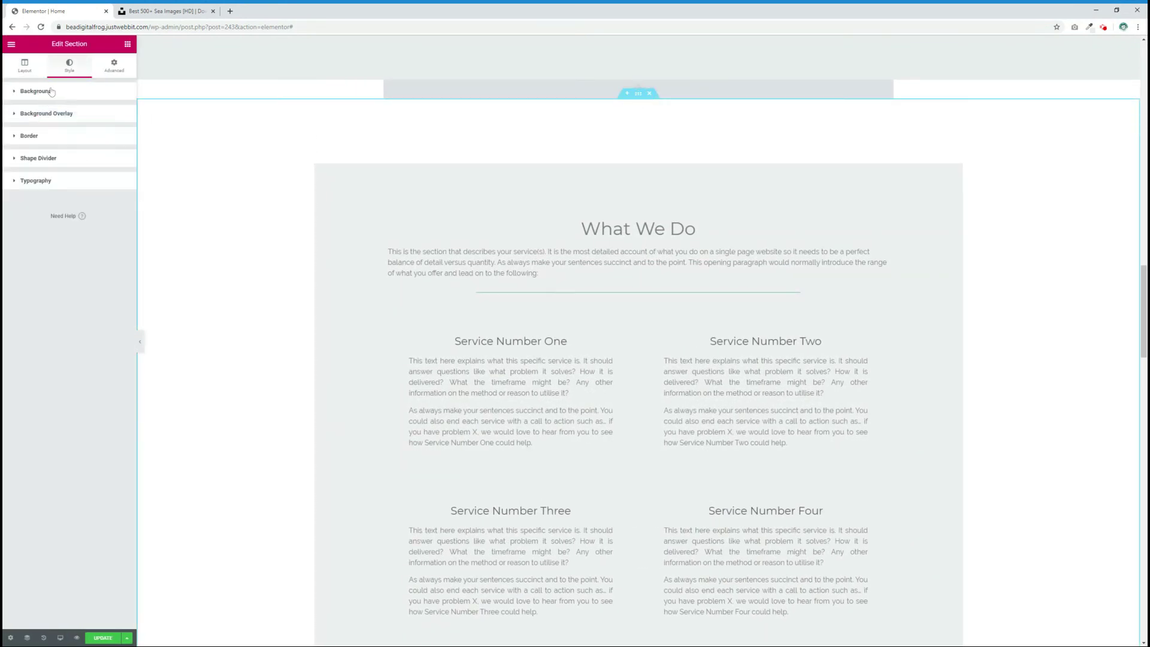
left_click(50, 90)
left_click(66, 195)
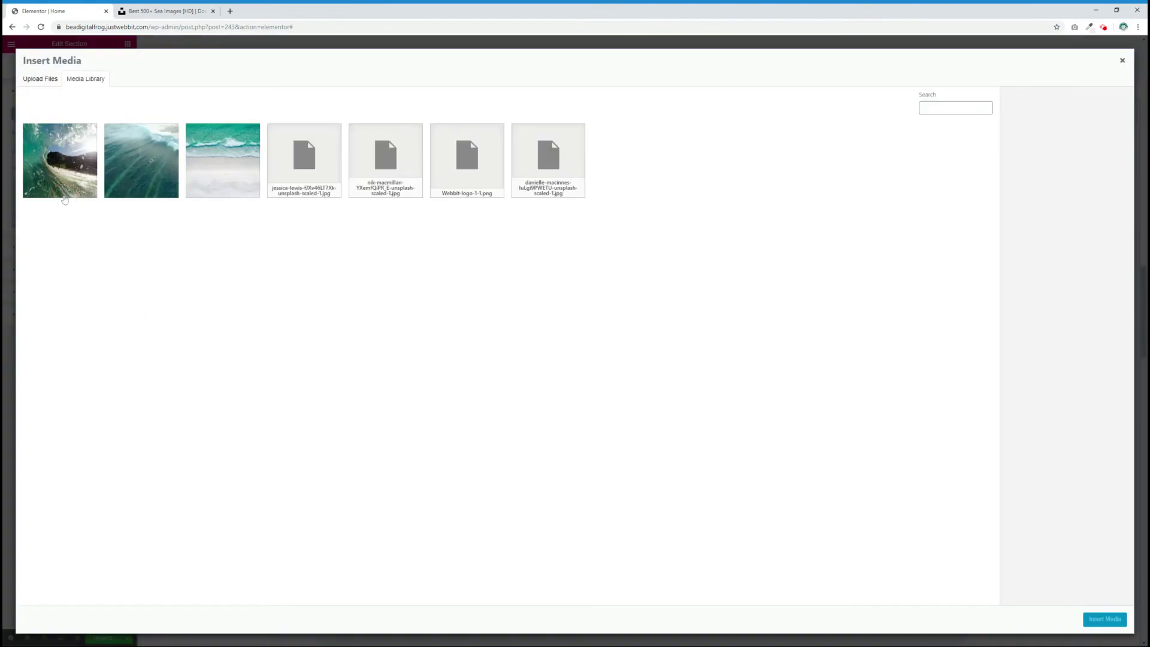
left_click(63, 190)
left_click(1110, 628)
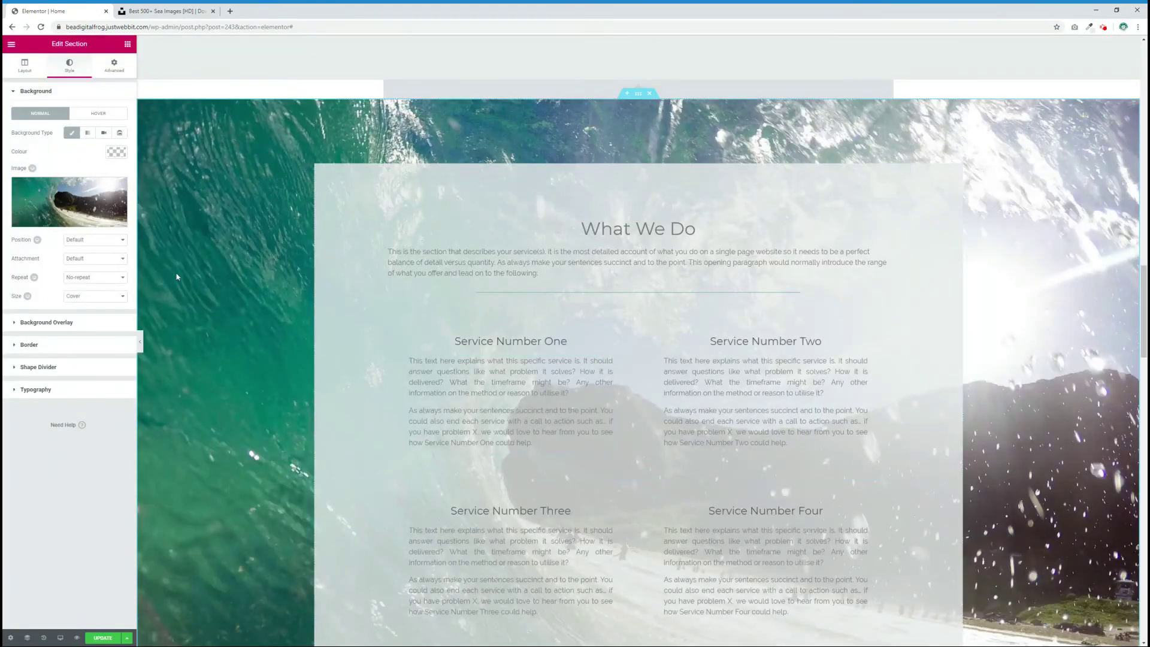
Set the What We Do section's background image position to Centre Centre and its attachment to Fixed
left_click(107, 240)
left_click(89, 259)
left_click(91, 259)
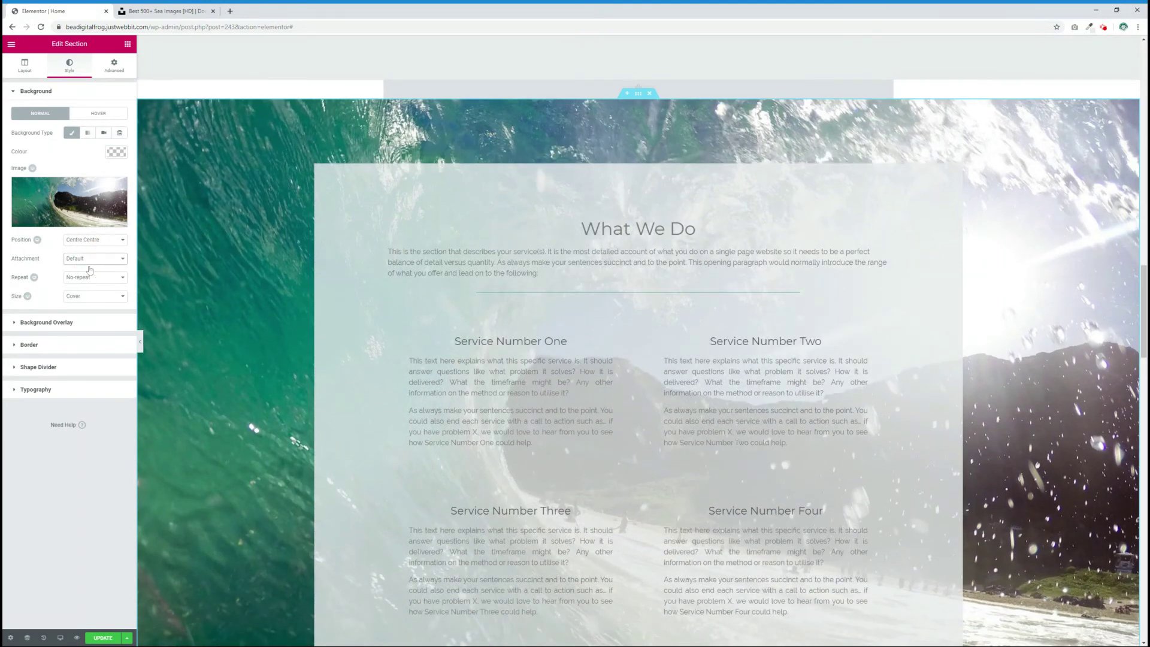
left_click(90, 274)
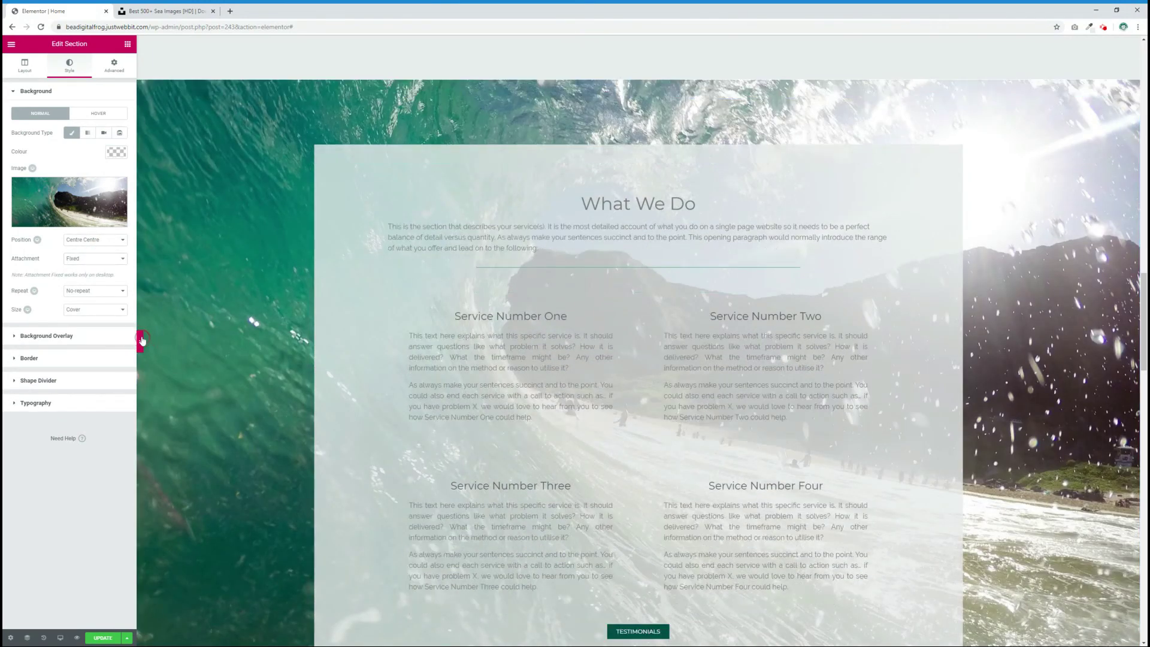
Insert the green water and white sand beach photo from the media library as the Talk To Us section's background image
left_click(139, 340)
scroll(152, 326, "down", 2)
scroll(571, 347, "down", 13)
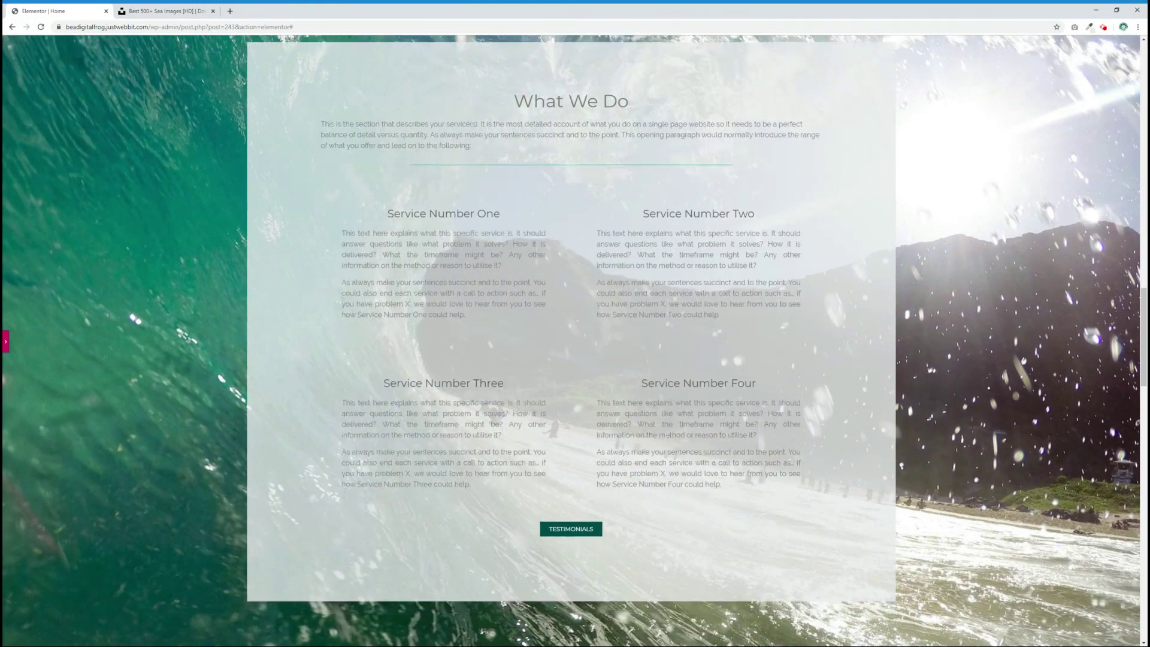
scroll(4, 334, "down", 10)
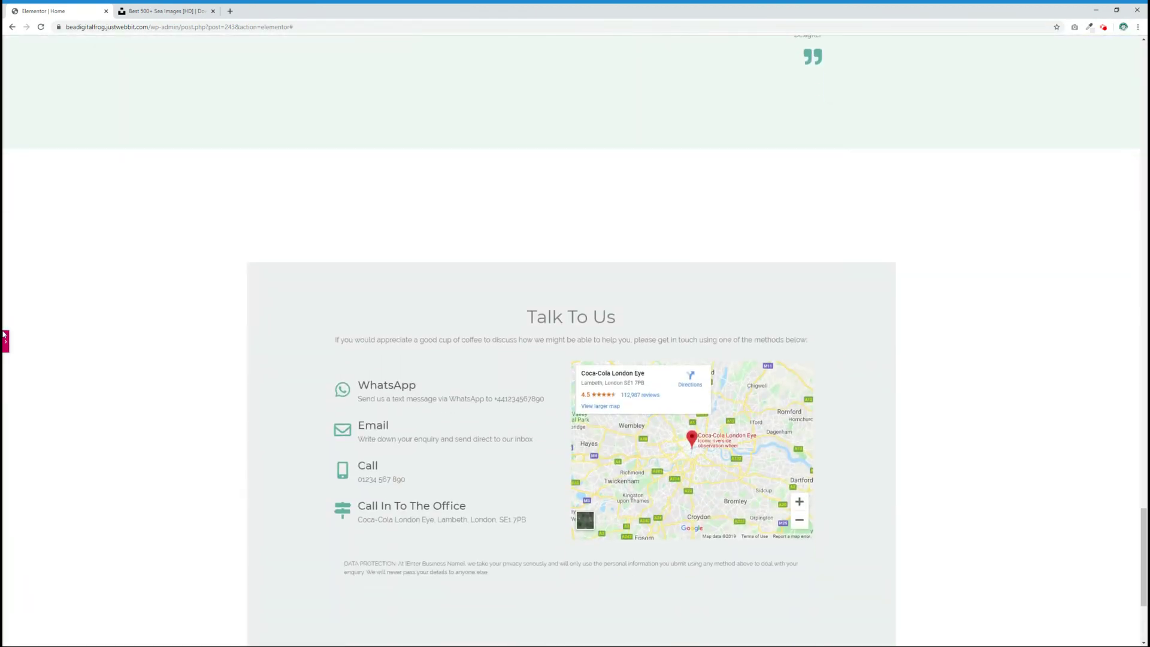
left_click(5, 340)
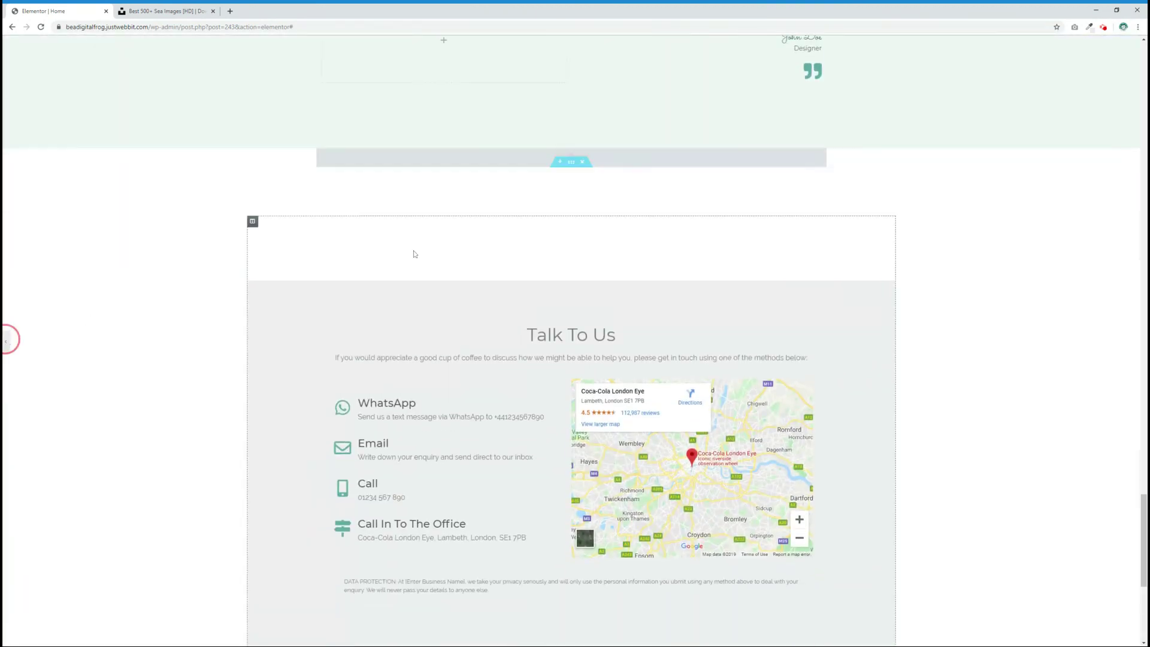
left_click(638, 163)
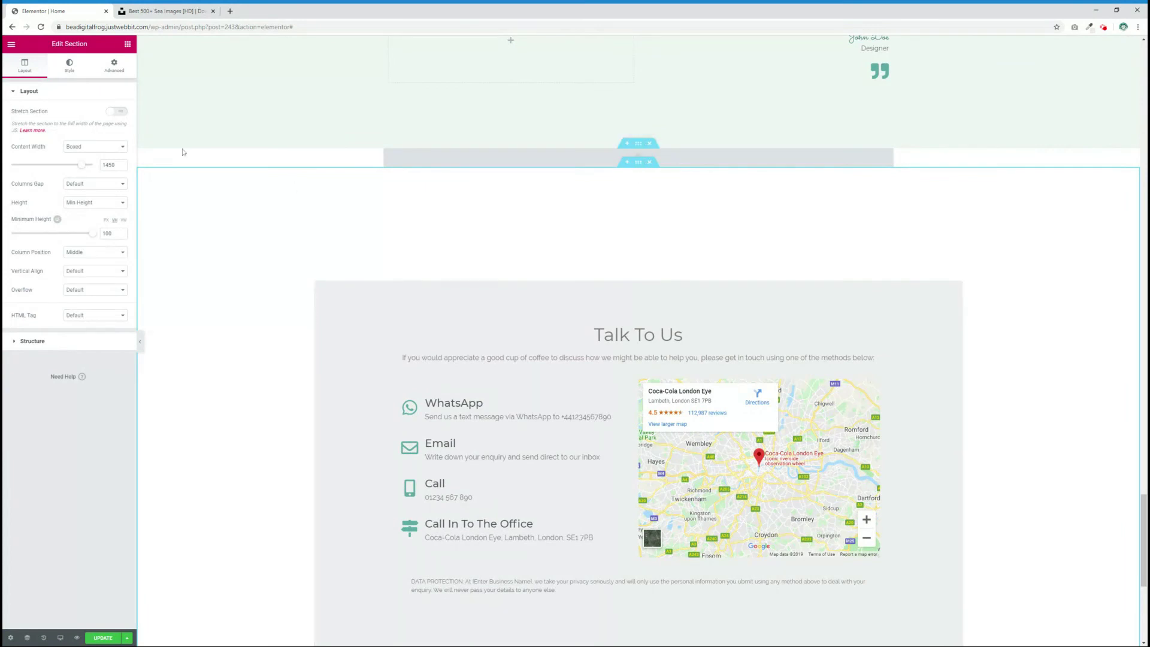
left_click(74, 65)
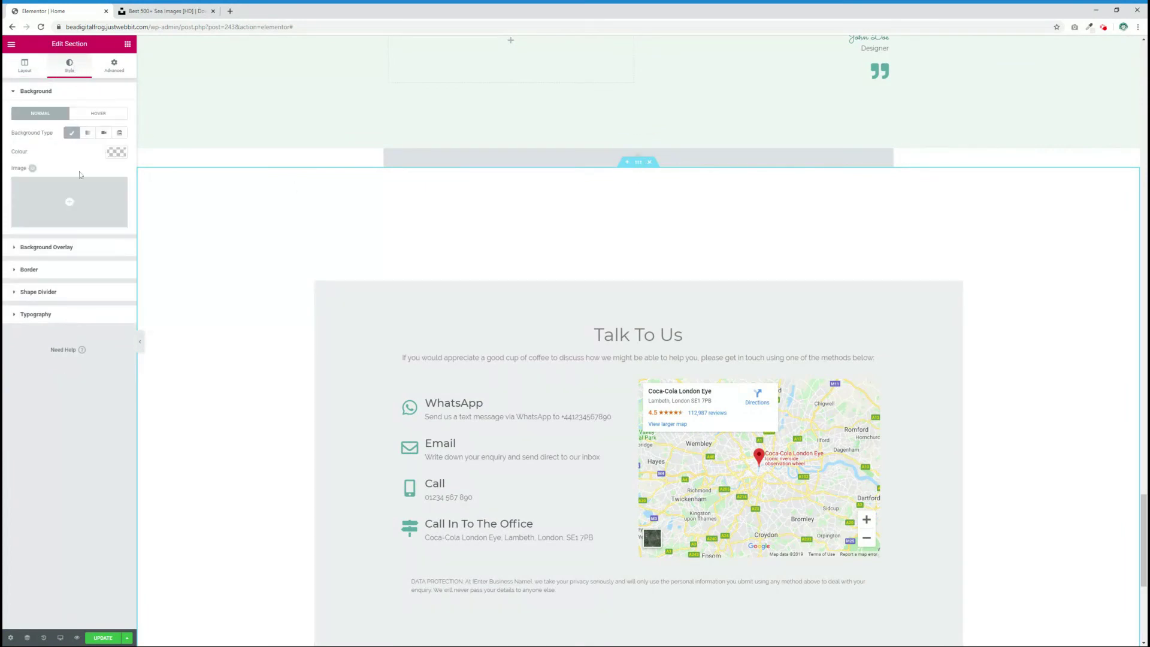
left_click(69, 202)
left_click(216, 155)
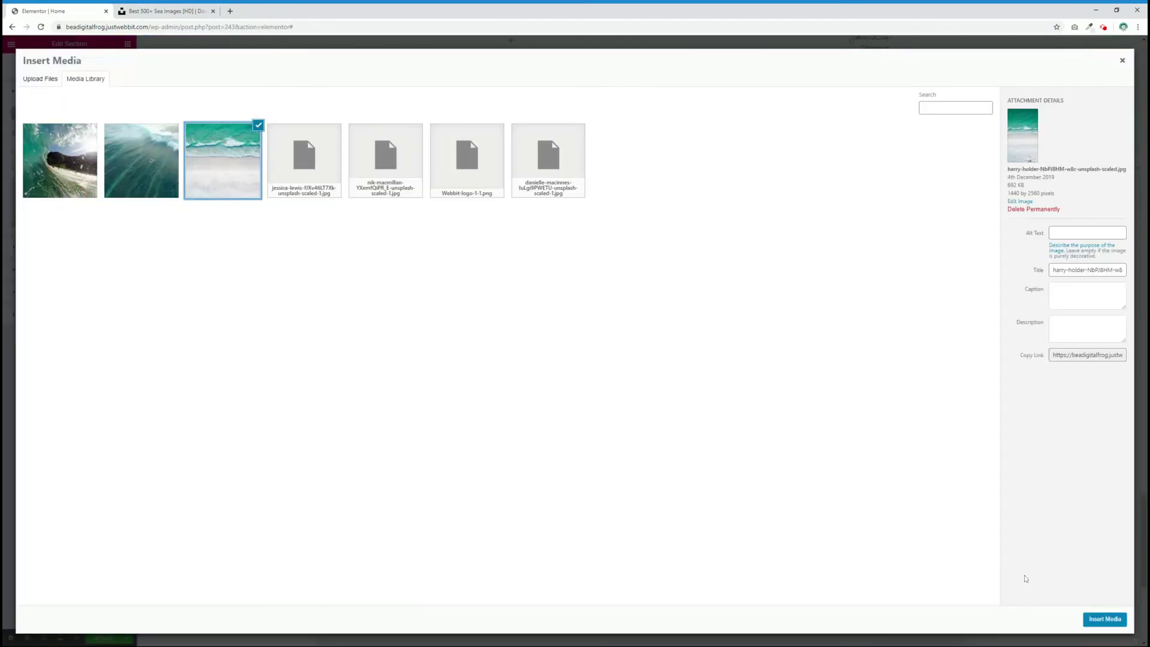
left_click(1101, 619)
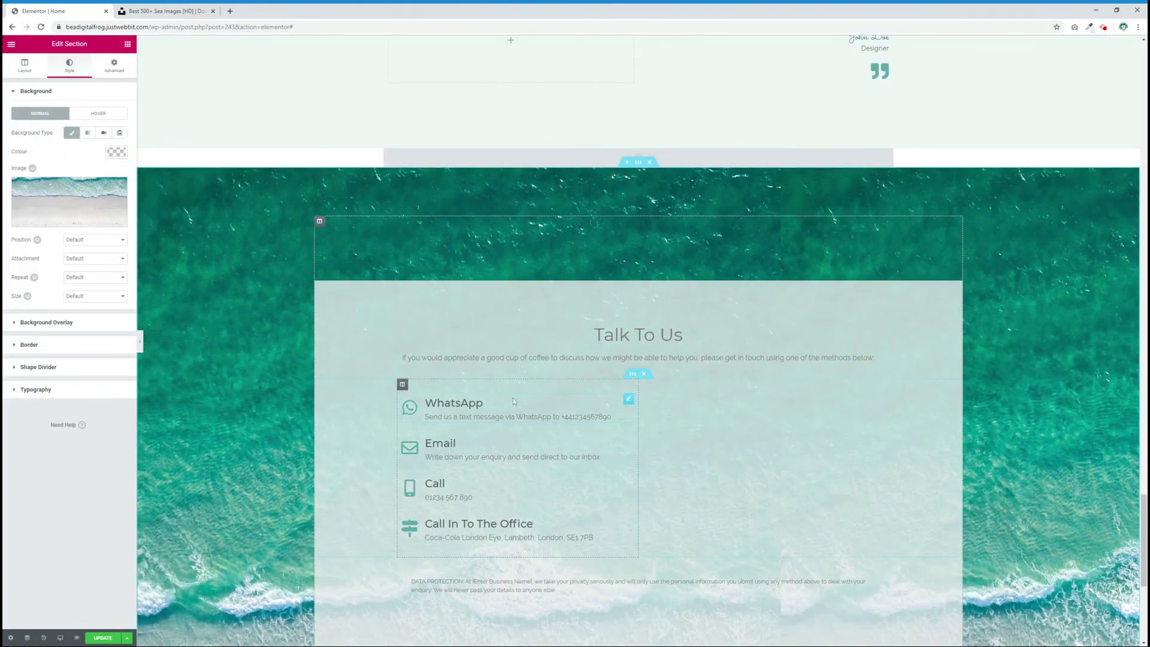
Set the Talk To Us background image to Centre Centre position, Fixed attachment, No-repeat and Cover size
left_click(84, 240)
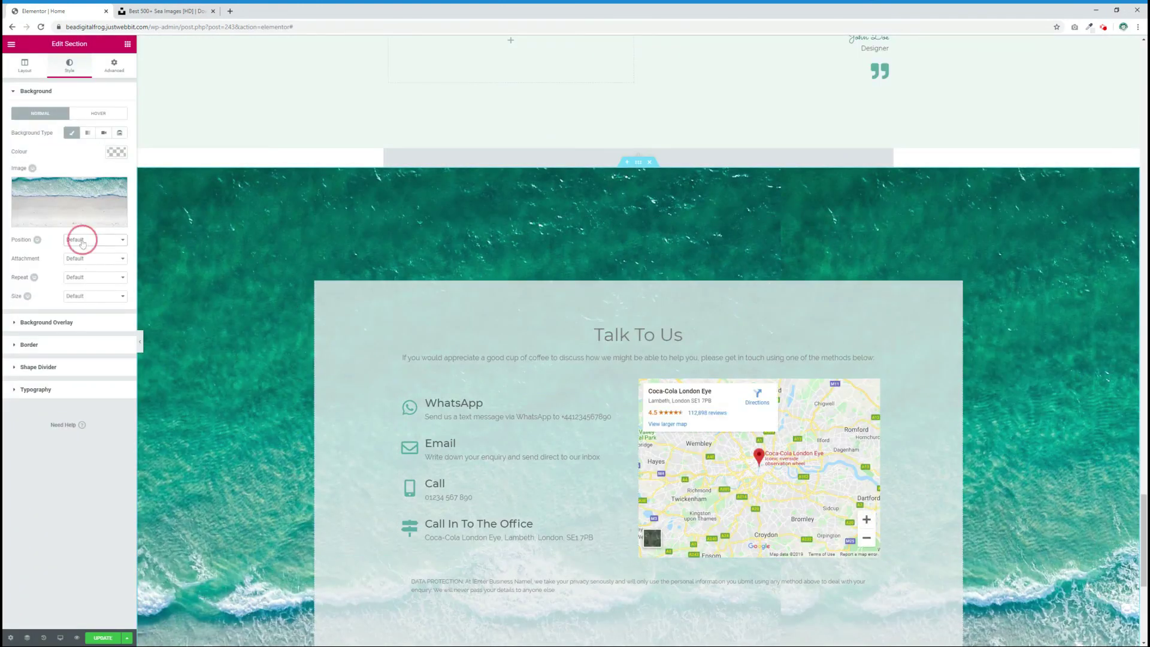
left_click(81, 249)
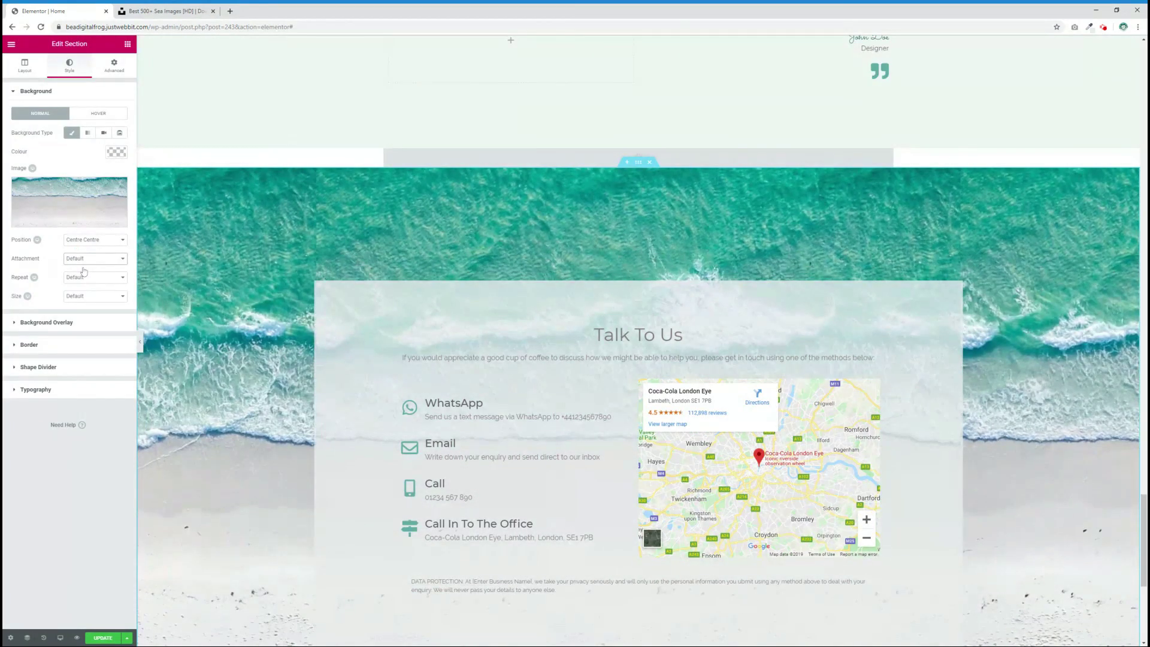
left_click(84, 272)
left_click(84, 290)
left_click(84, 304)
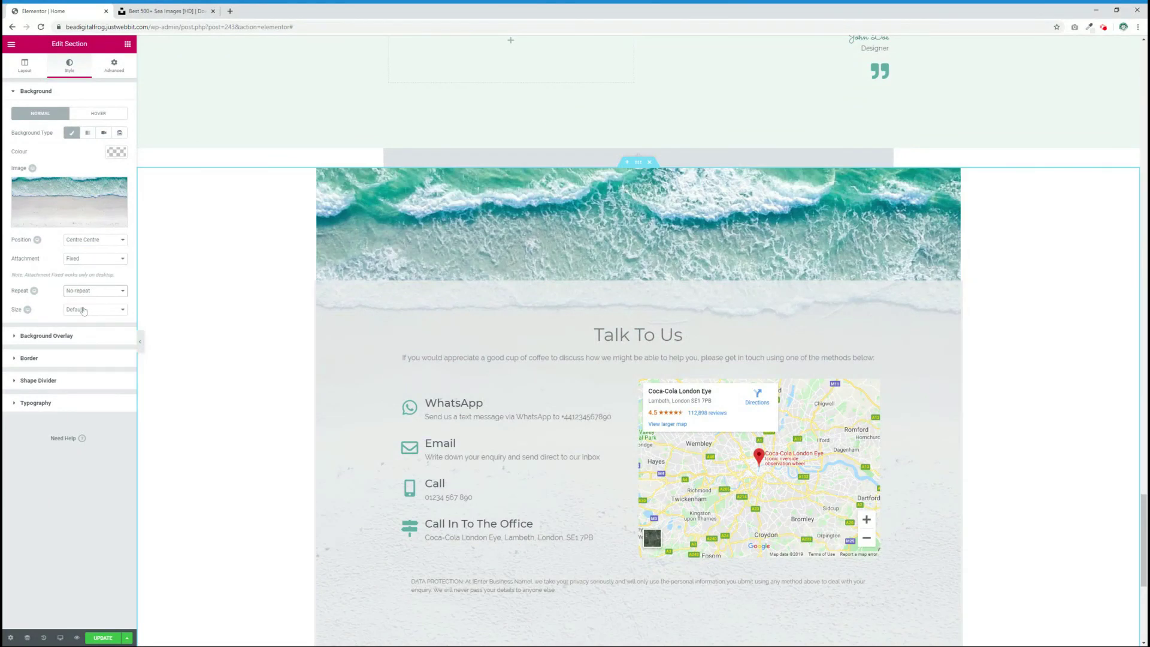
left_click(84, 310)
left_click(84, 319)
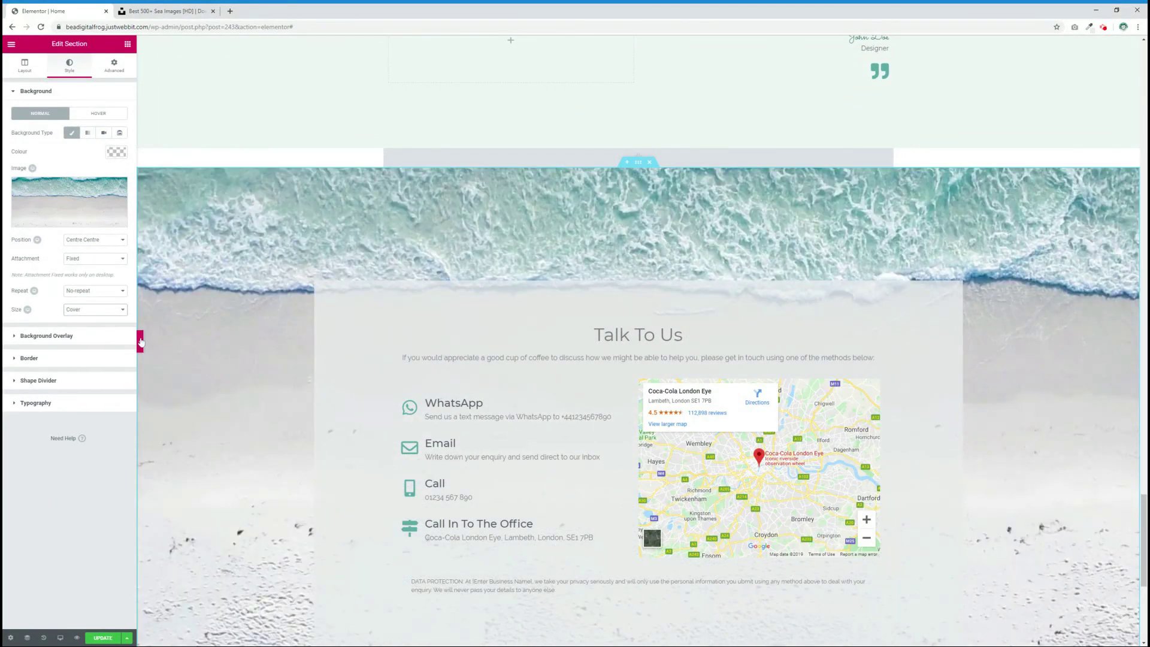
Preview the Talk To Us section at full width, restore the editing panel and update the page
left_click(141, 345)
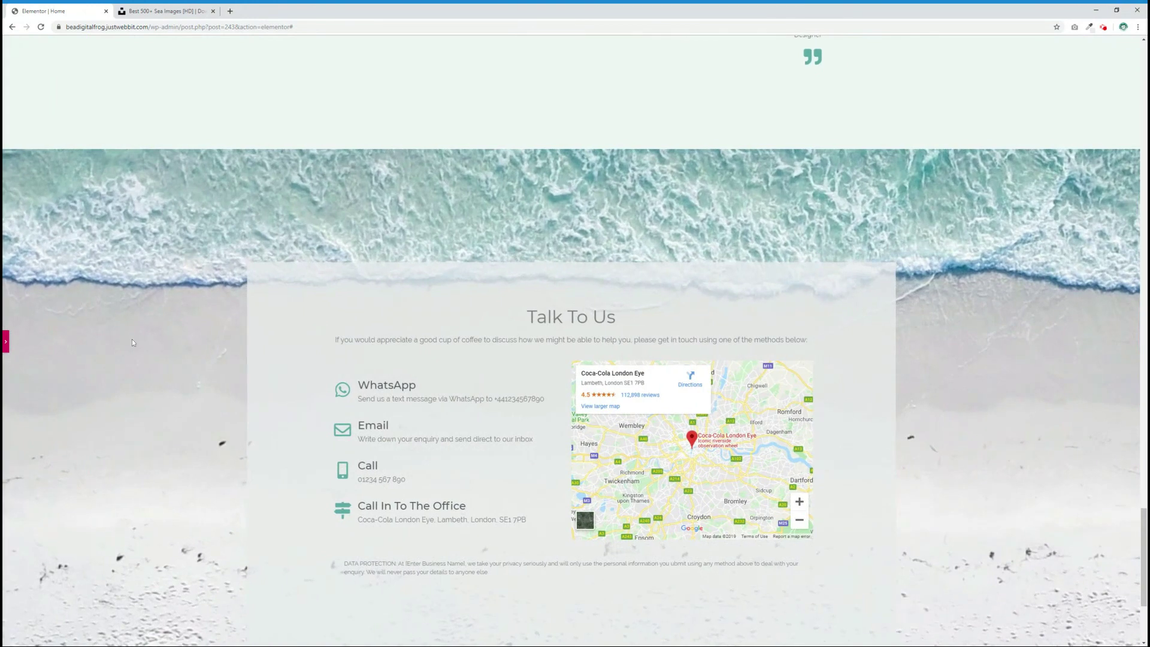
scroll(132, 343, "down", 2)
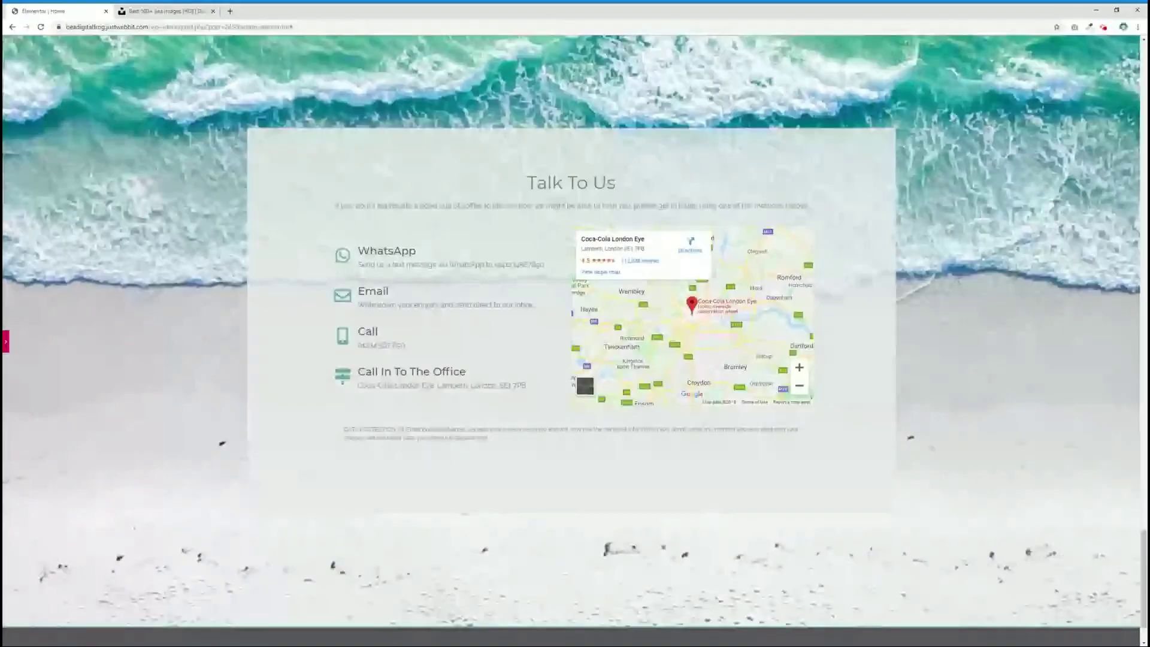
left_click(5, 341)
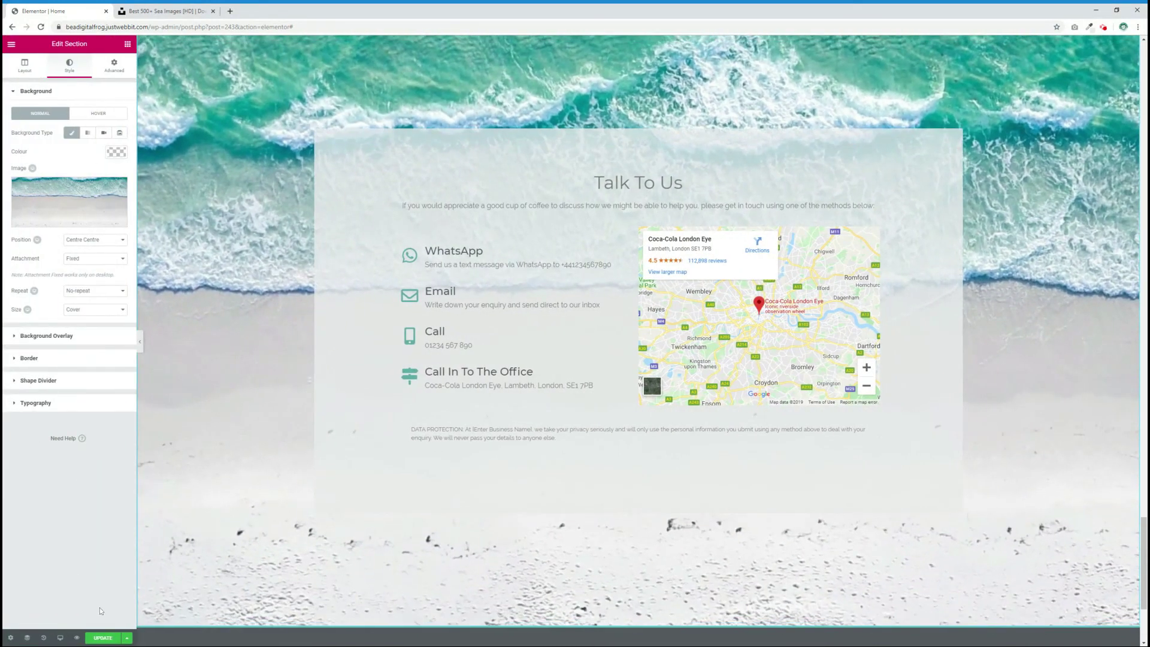
left_click(100, 639)
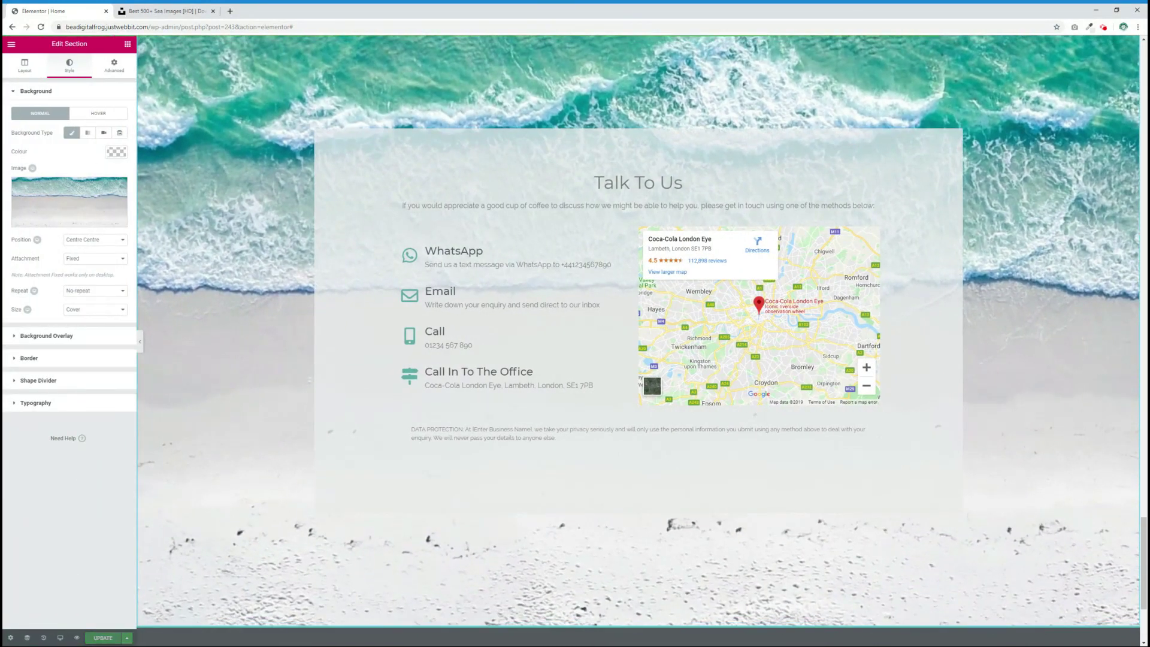